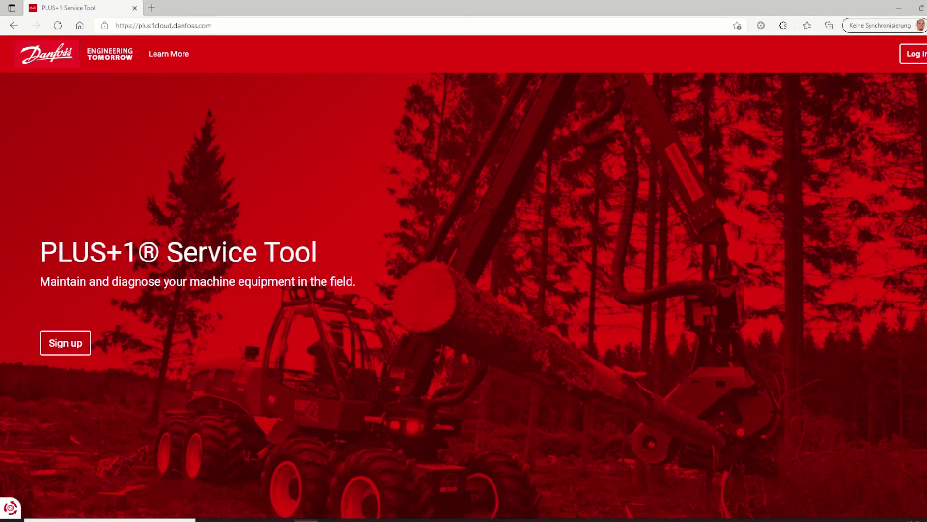
Sign in, accept all cookies, and scroll through the What's New change log.
{"action": "left_click", "coordinate": [911, 54]}
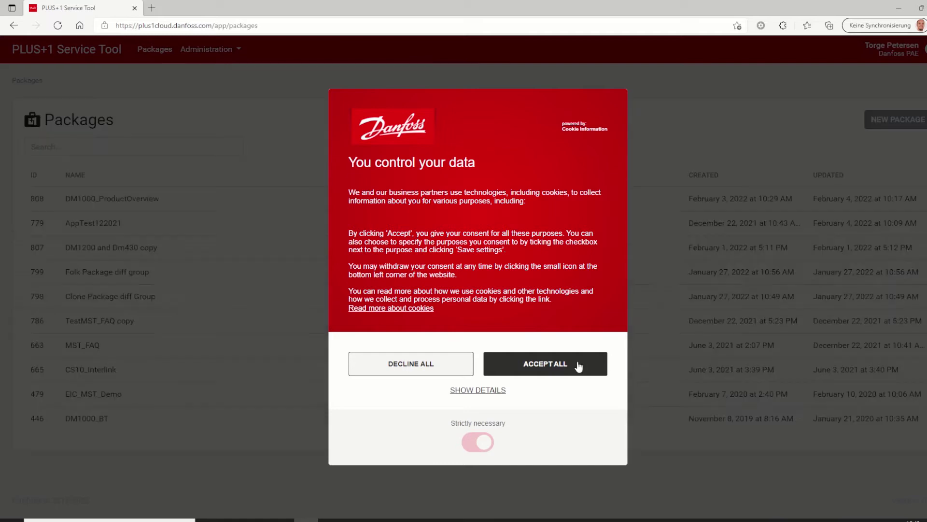
{"action": "left_click", "coordinate": [579, 365]}
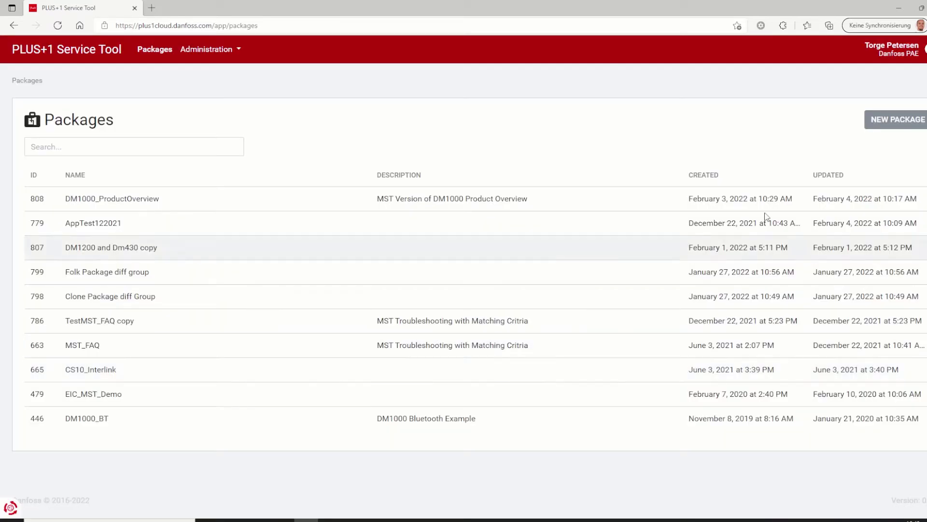
{"action": "left_click", "coordinate": [893, 48]}
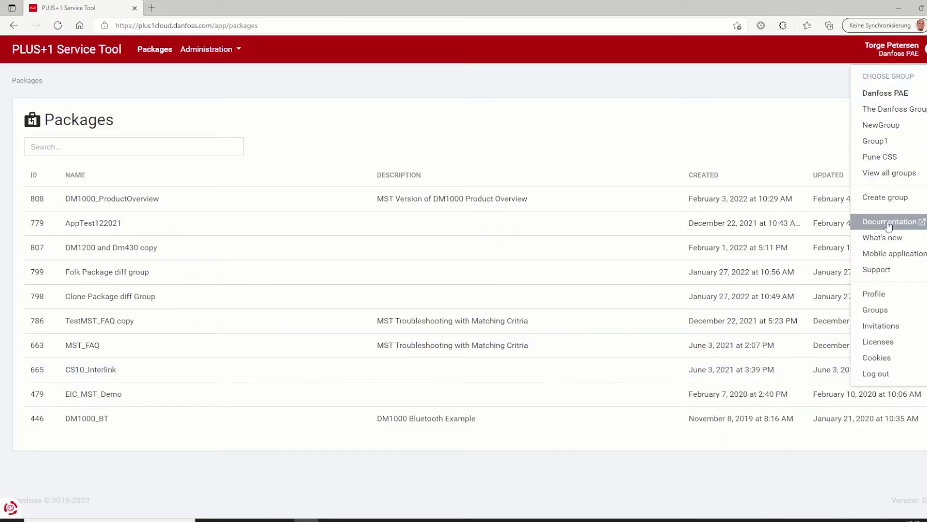
{"action": "left_click", "coordinate": [882, 239]}
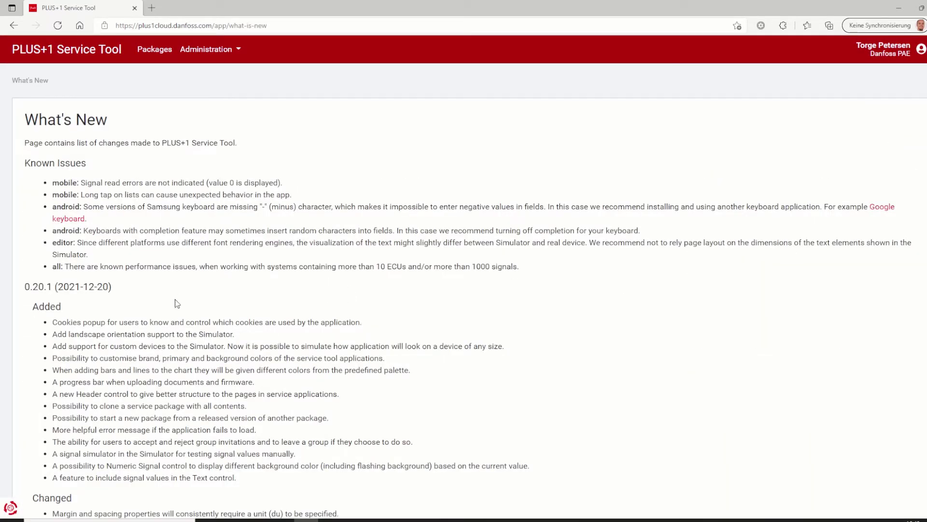
{"action": "scroll", "coordinate": [563, 322], "scroll_direction": "down", "scroll_amount": 2}
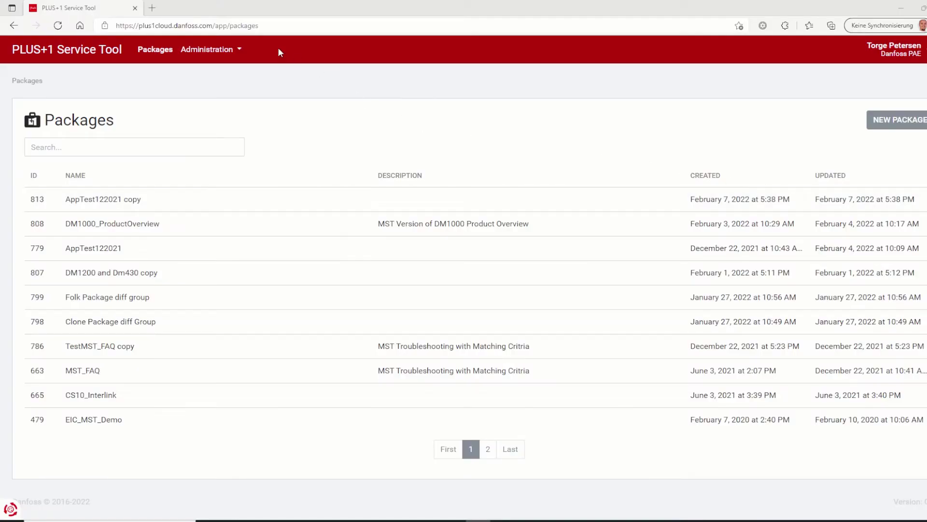
{"action": "left_click", "coordinate": [238, 51]}
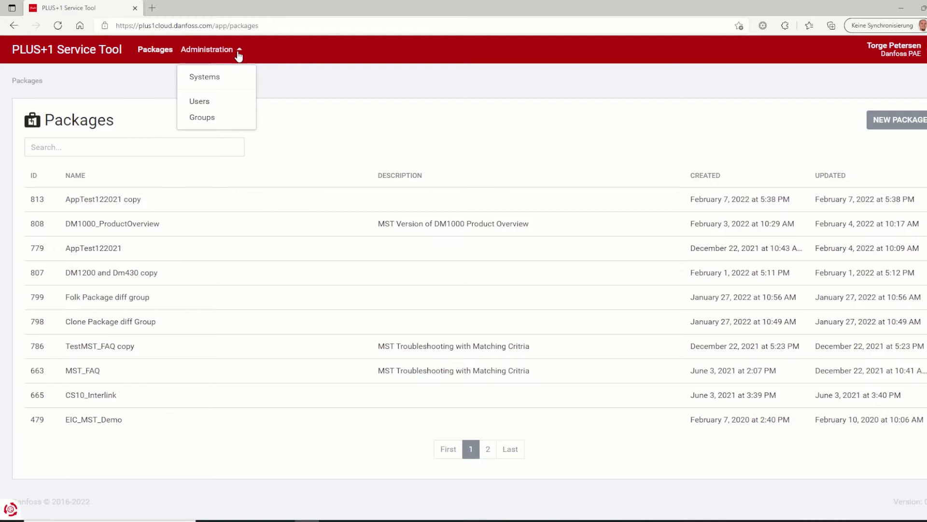
{"action": "left_click", "coordinate": [201, 100]}
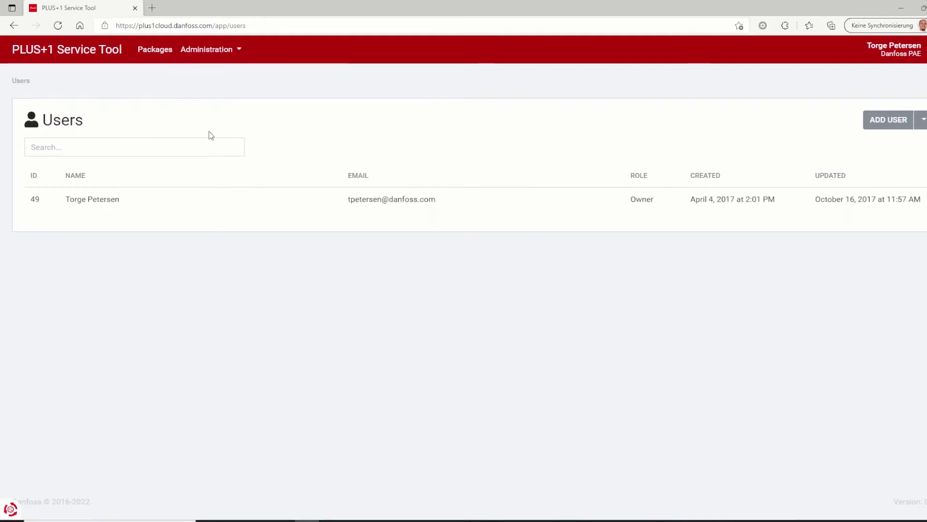
{"action": "left_click", "coordinate": [900, 122]}
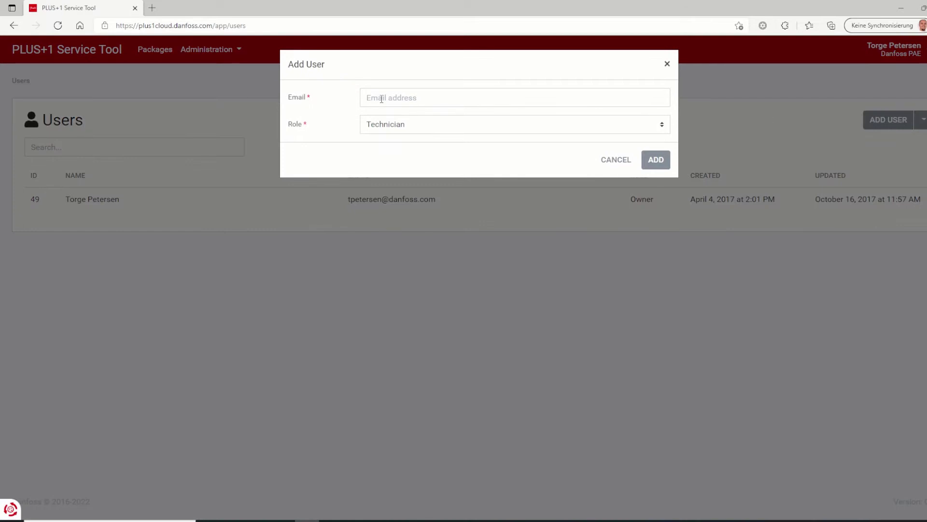
{"action": "left_click", "coordinate": [421, 128]}
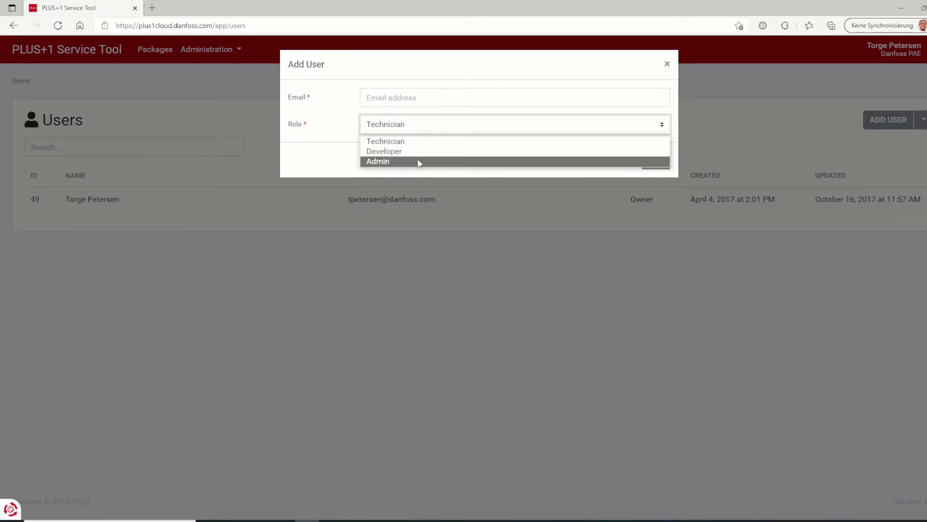
{"action": "left_click", "coordinate": [420, 151]}
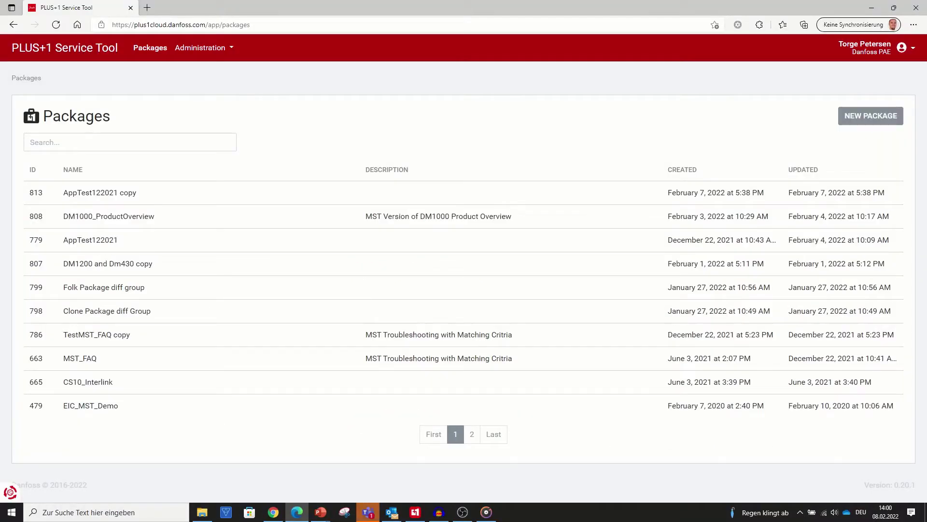
Check pending invitations, then leave the SW PAE group listed on page 2 of your groups.
{"action": "left_click", "coordinate": [913, 48]}
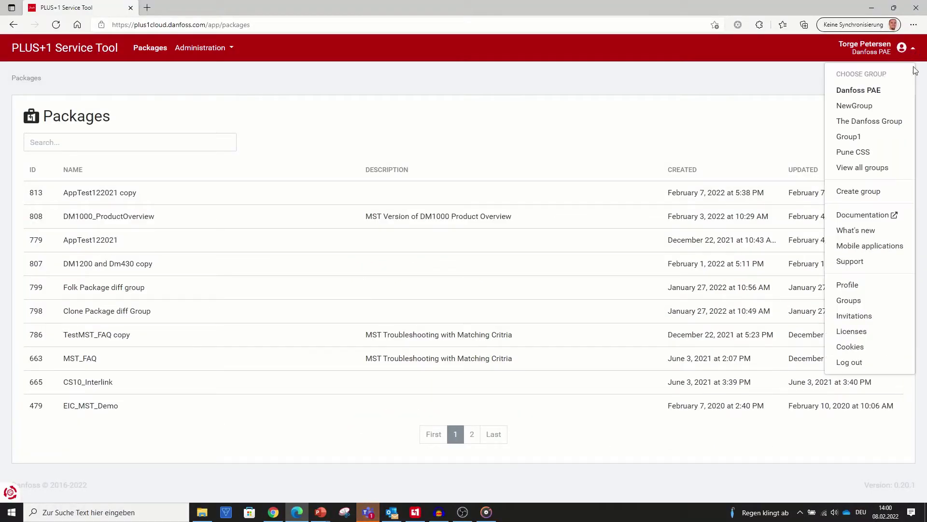
{"action": "left_click", "coordinate": [868, 315]}
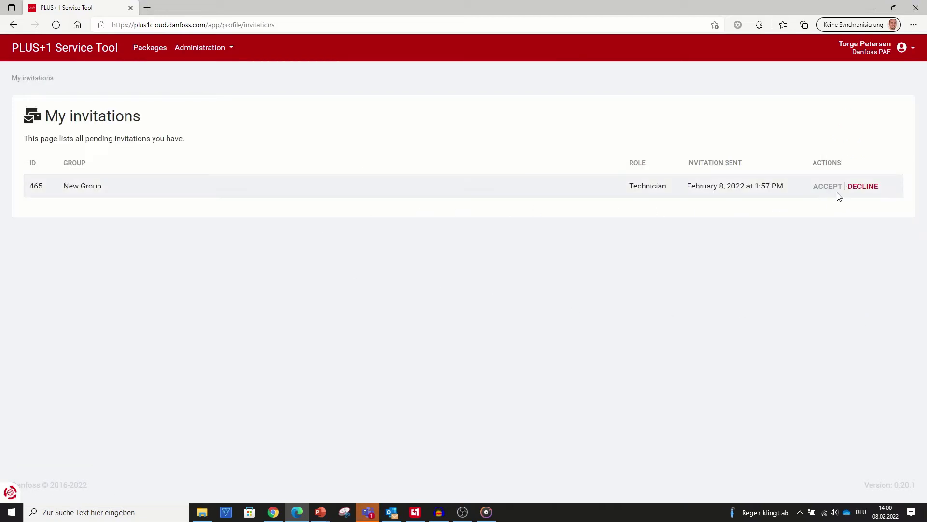
{"action": "left_click", "coordinate": [913, 48]}
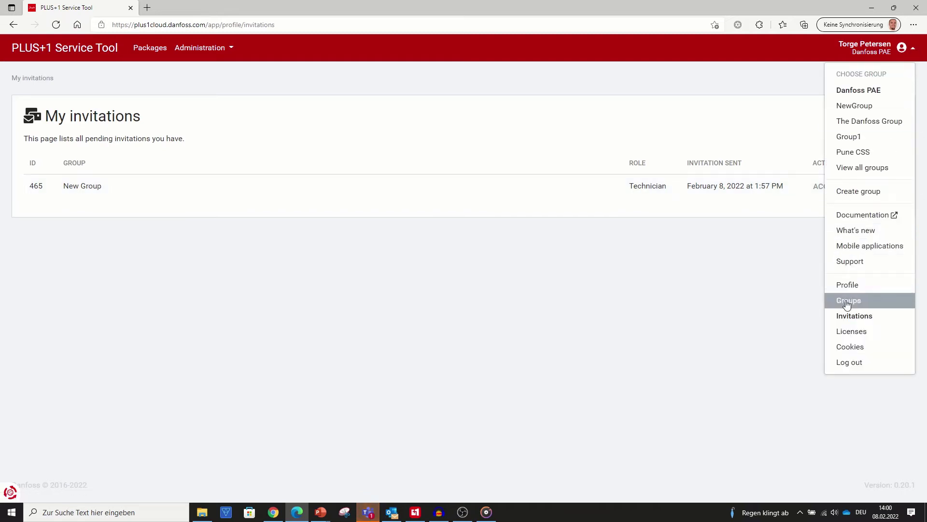
{"action": "left_click", "coordinate": [871, 301]}
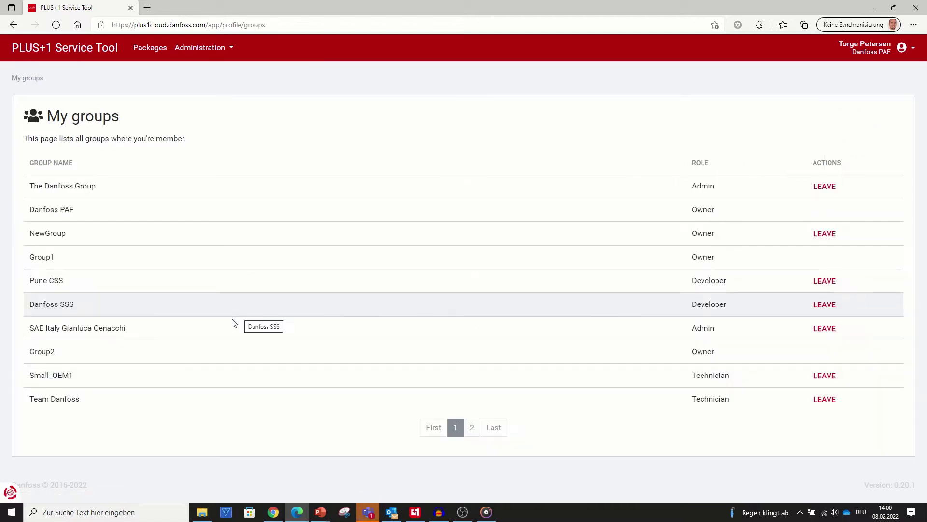
{"action": "left_click", "coordinate": [472, 427]}
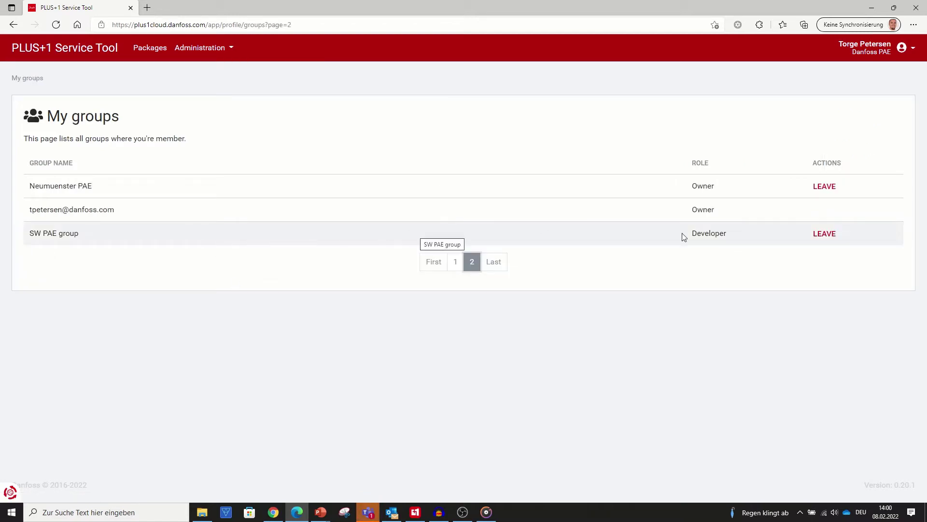
{"action": "left_click", "coordinate": [824, 233]}
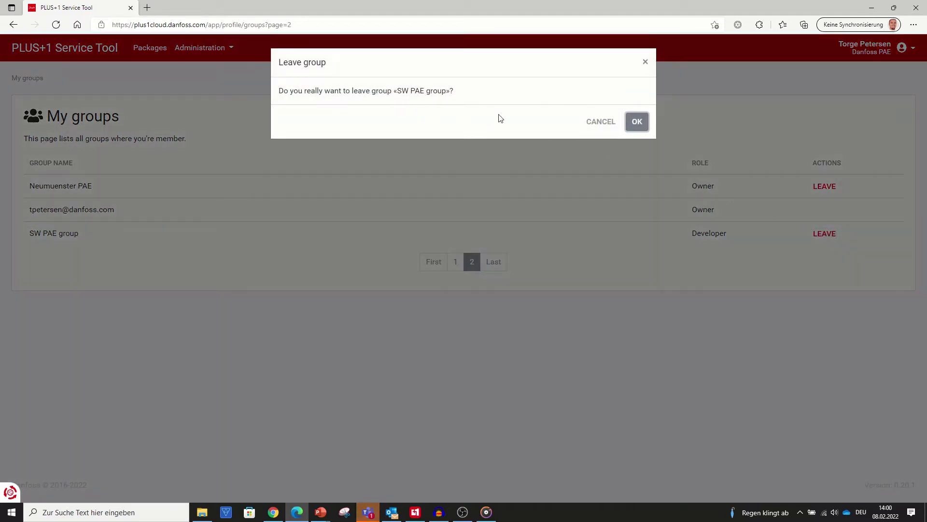
{"action": "left_click", "coordinate": [637, 124]}
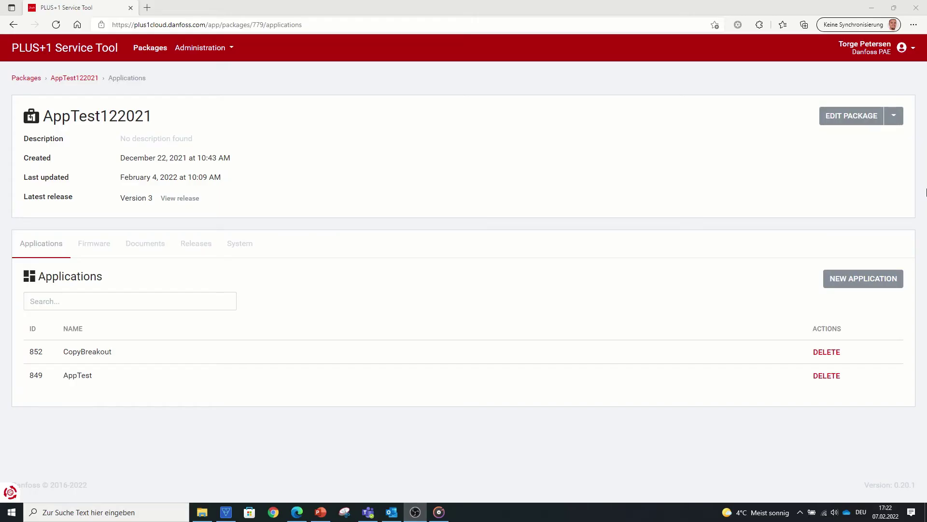
Browse AppTest122021's Firmware, Documents, Releases and System sections.
{"action": "left_click", "coordinate": [894, 116]}
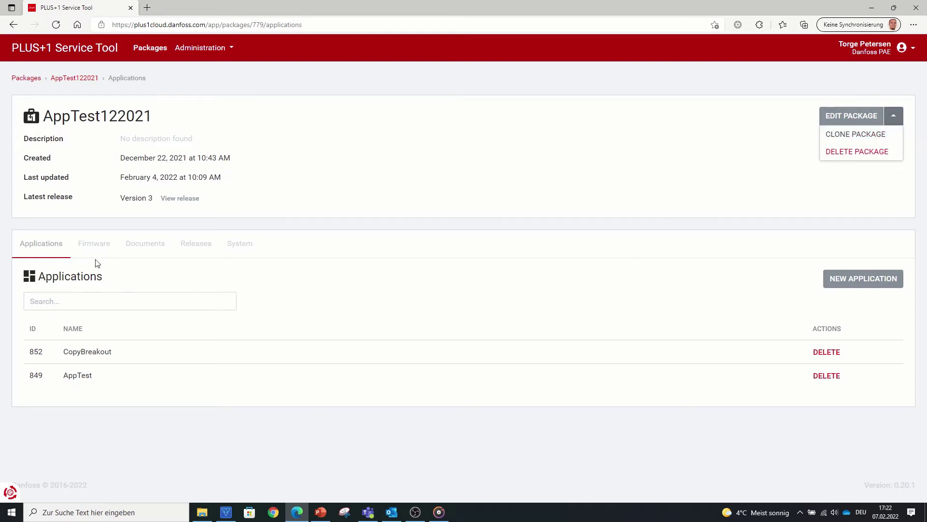
{"action": "left_click", "coordinate": [98, 245]}
{"action": "left_click", "coordinate": [139, 249]}
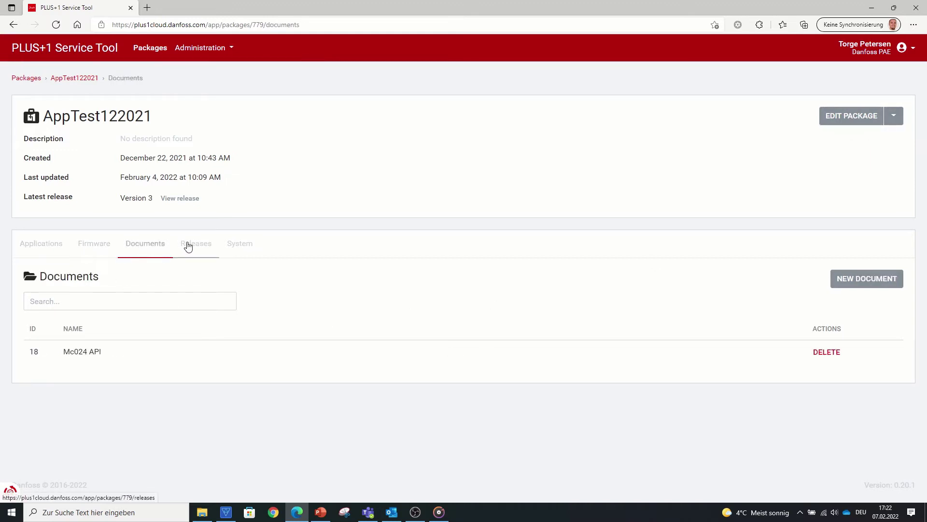
{"action": "left_click", "coordinate": [188, 247]}
{"action": "left_click", "coordinate": [231, 245]}
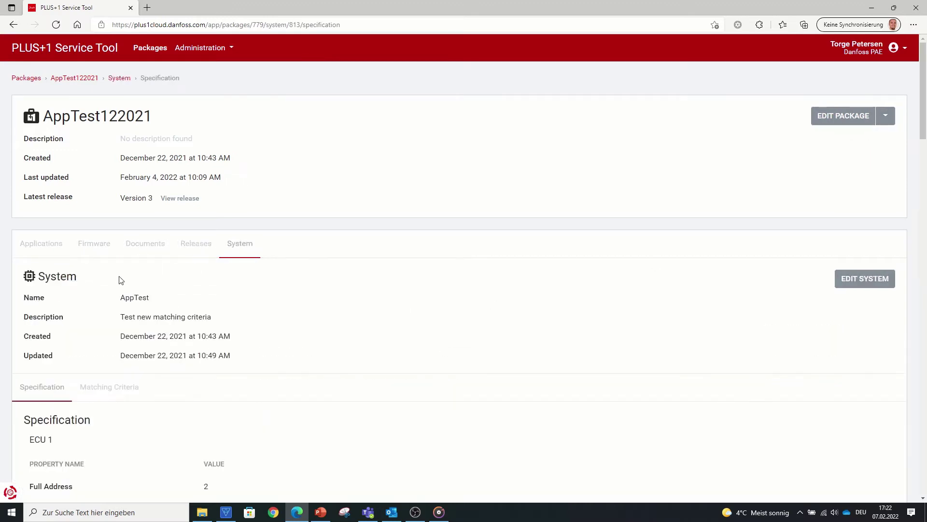
Inspect the Clone Package group options, keeping Danfoss PAE.
{"action": "left_click", "coordinate": [886, 117]}
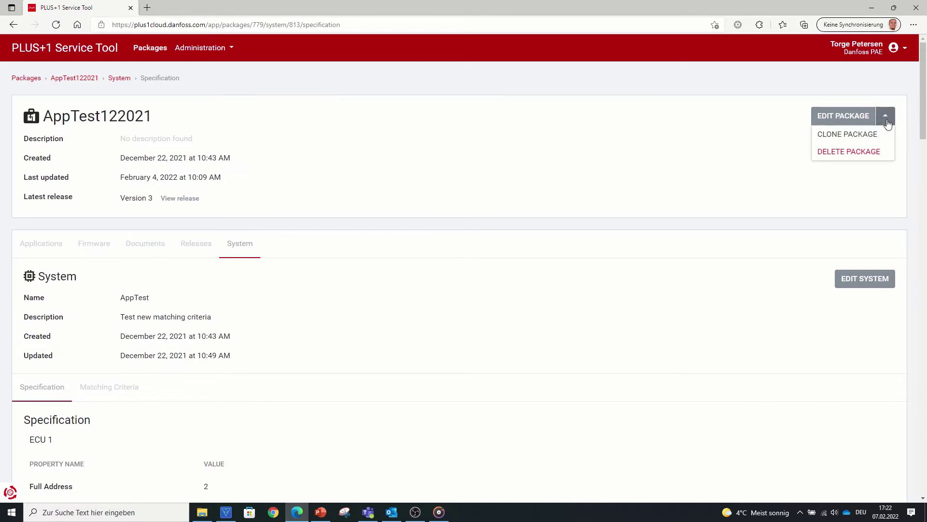
{"action": "left_click", "coordinate": [856, 136]}
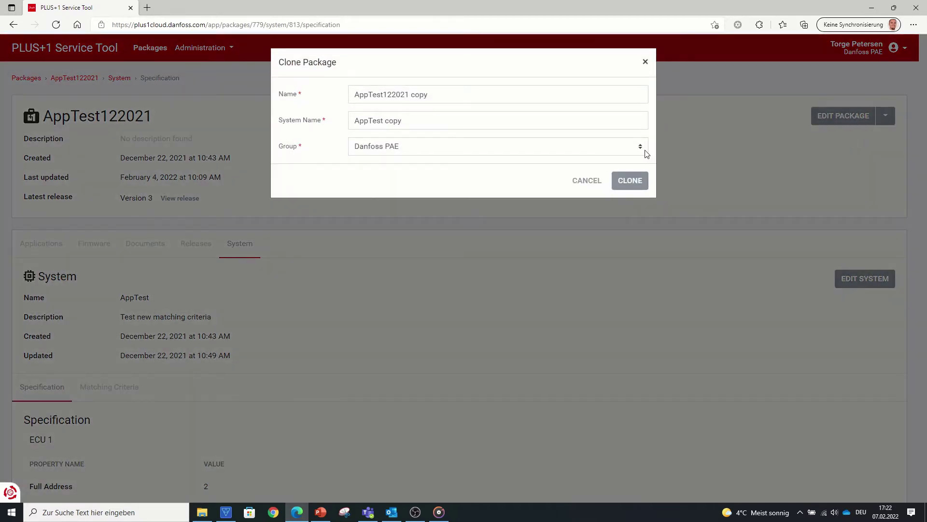
{"action": "left_click", "coordinate": [643, 151]}
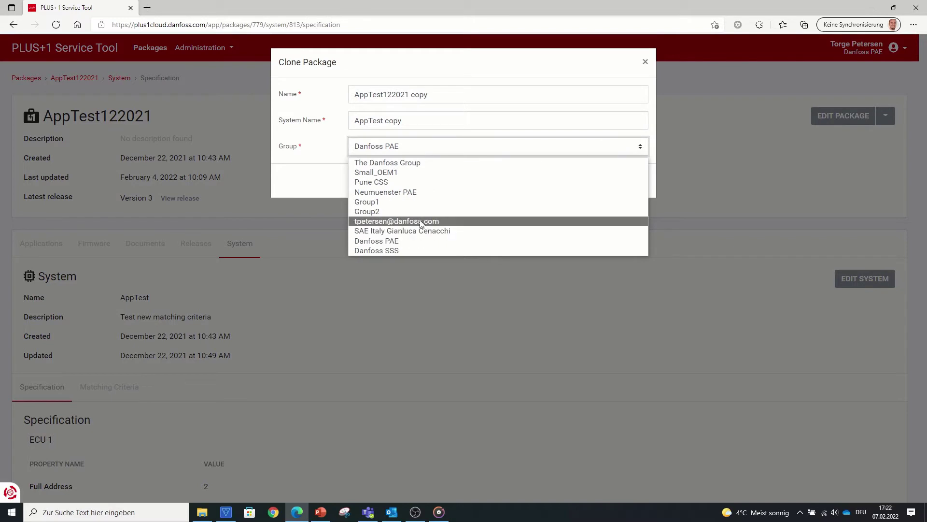
{"action": "left_click", "coordinate": [319, 147]}
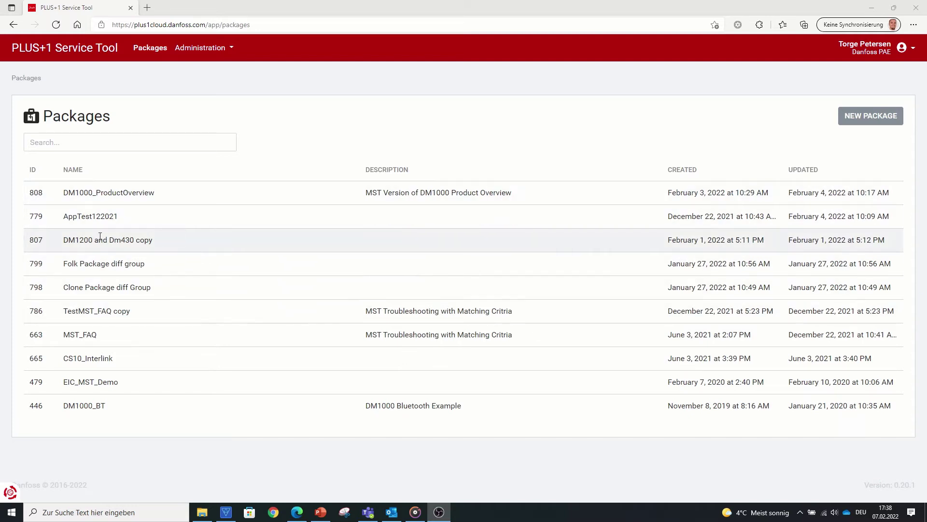
Open the AppTest122021 package and view the details of release version 3.
{"action": "left_click", "coordinate": [90, 217]}
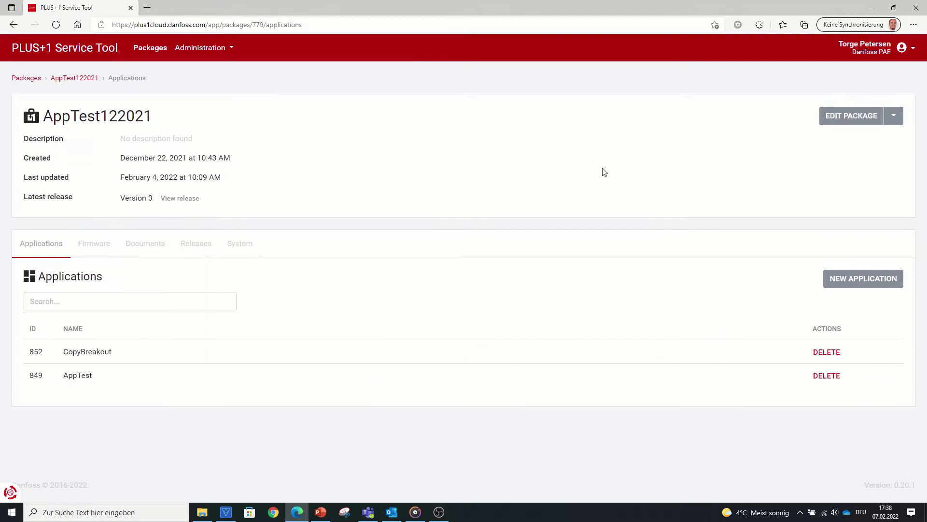
{"action": "left_click", "coordinate": [892, 118]}
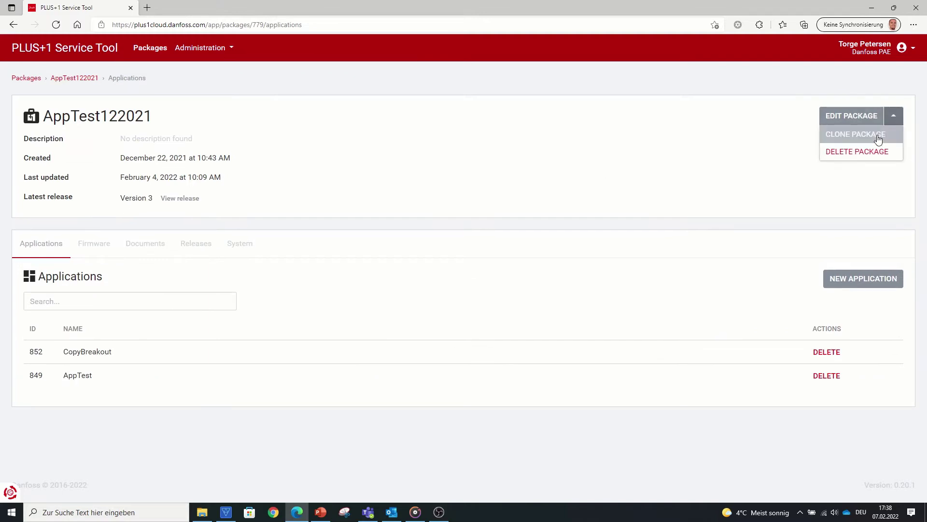
{"action": "left_click", "coordinate": [203, 252]}
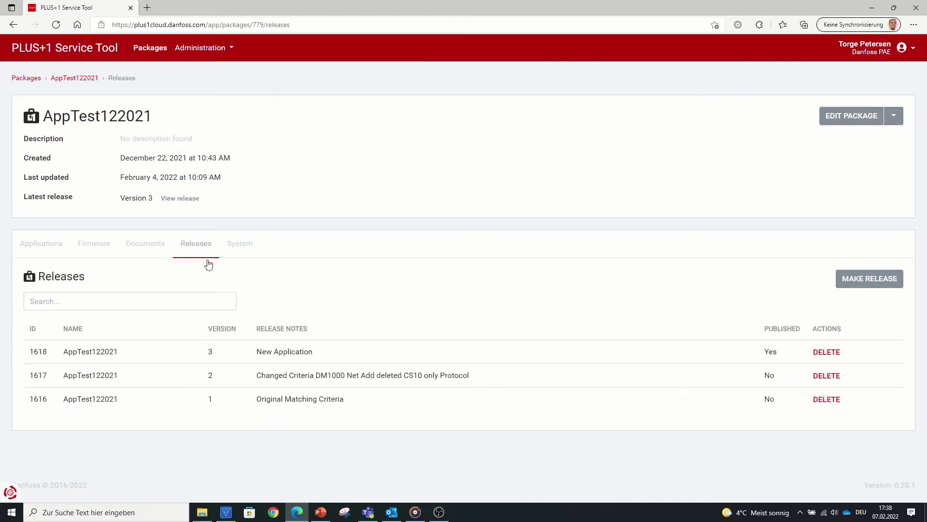
{"action": "left_click", "coordinate": [273, 355]}
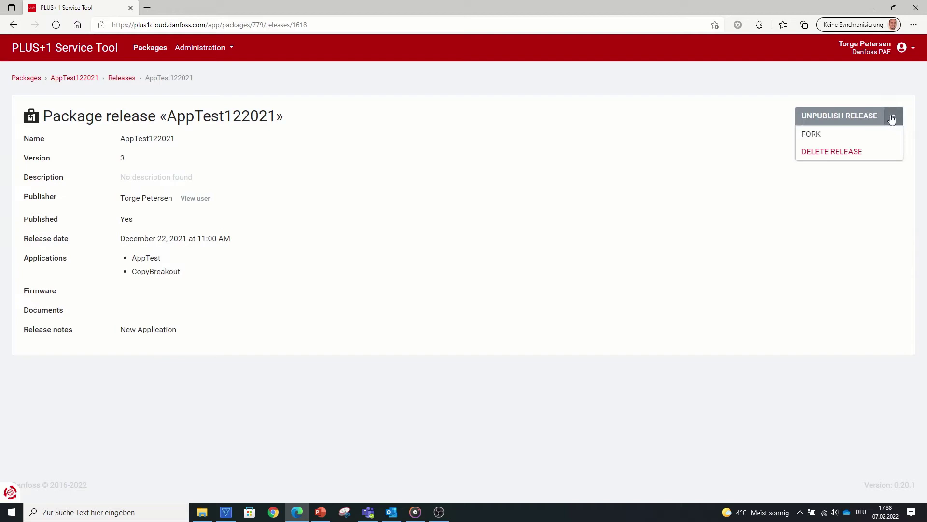
Fork release version 3 into a new package in the Danfoss PAE group.
{"action": "left_click", "coordinate": [813, 135]}
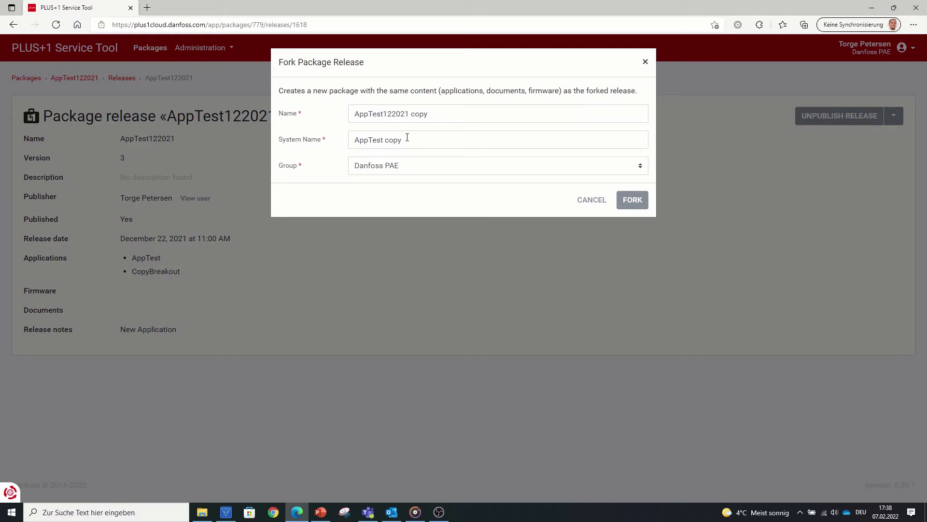
{"action": "left_click_drag", "start_coordinate": [407, 138], "coordinate": [337, 140]}
{"action": "type", "text": "NewApp"}
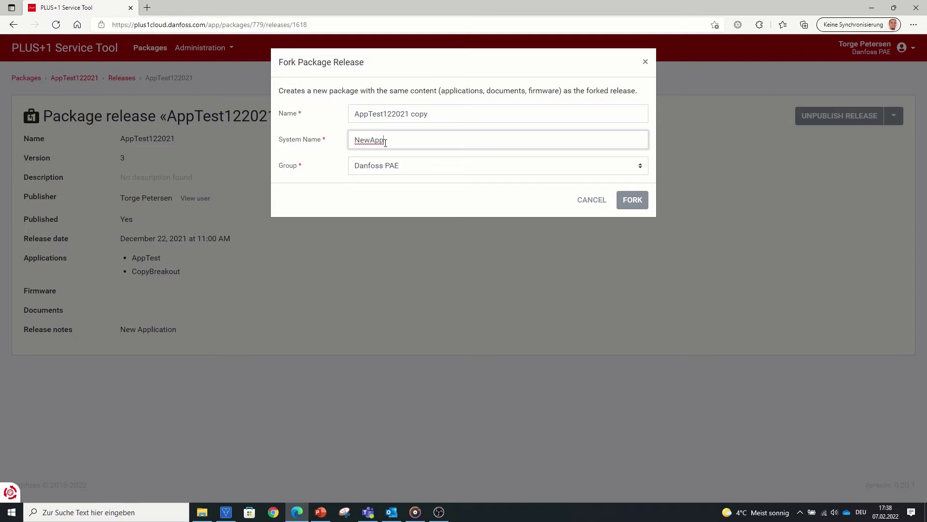
{"action": "left_click", "coordinate": [494, 166]}
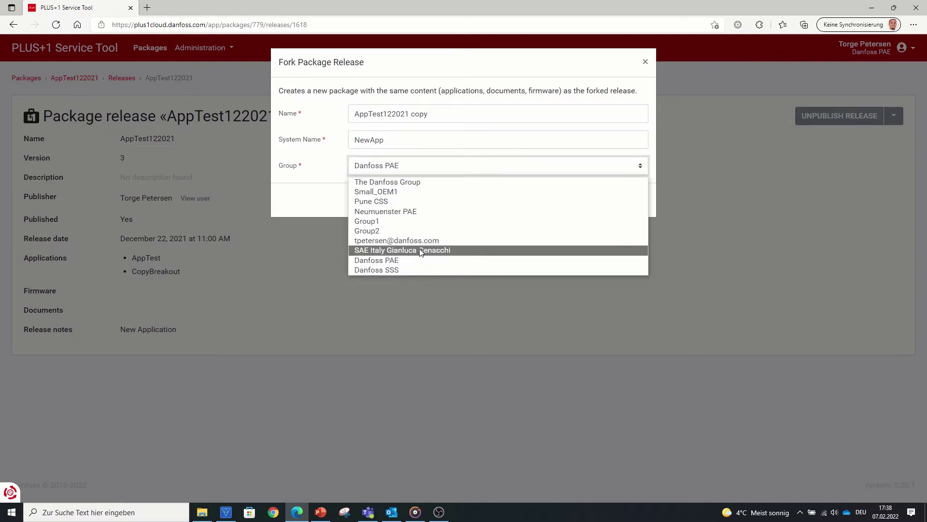
{"action": "left_click", "coordinate": [406, 260]}
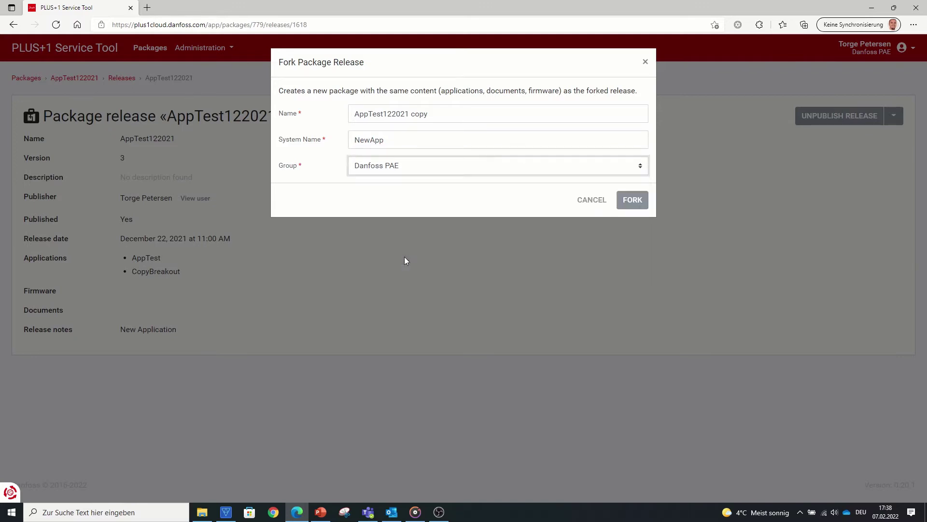
{"action": "left_click", "coordinate": [633, 201]}
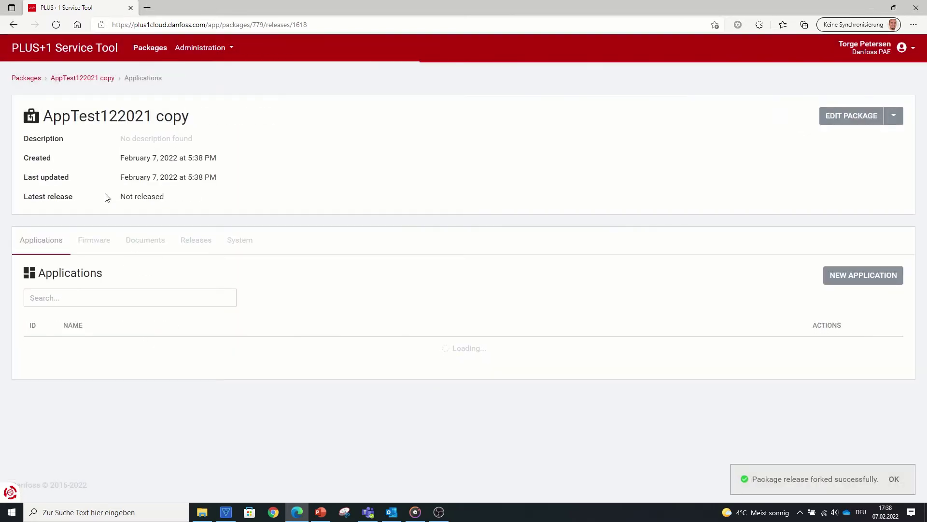
Open the new AppTest122021 copy package and check its Firmware and Documents.
{"action": "left_click", "coordinate": [29, 78]}
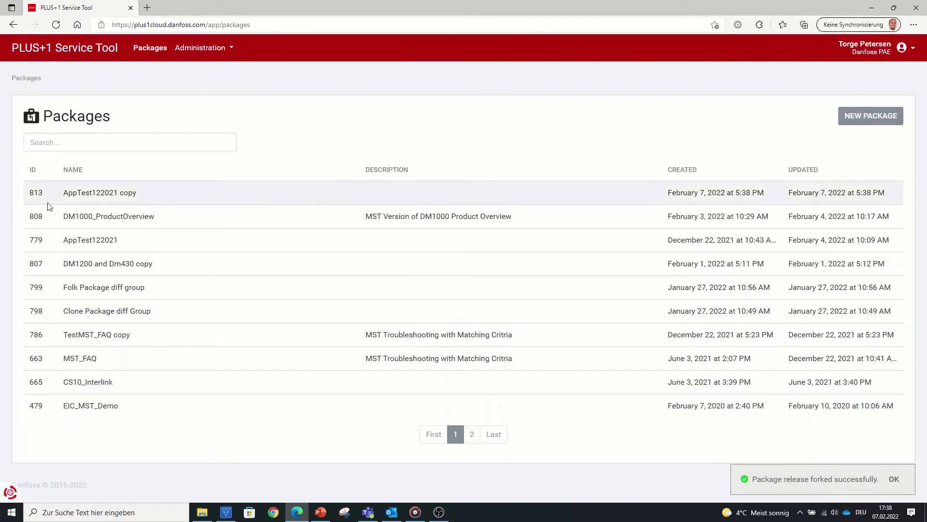
{"action": "left_click", "coordinate": [103, 194]}
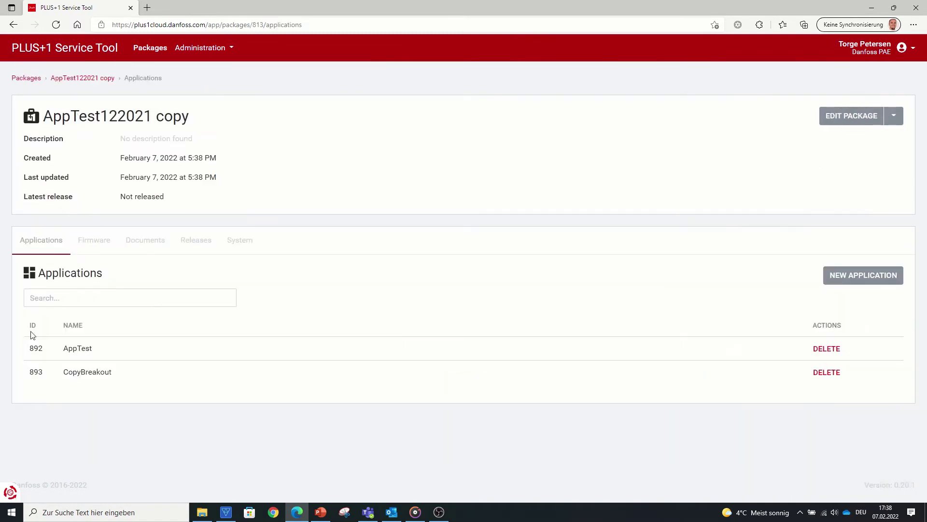
{"action": "left_click", "coordinate": [99, 243]}
{"action": "left_click", "coordinate": [139, 244]}
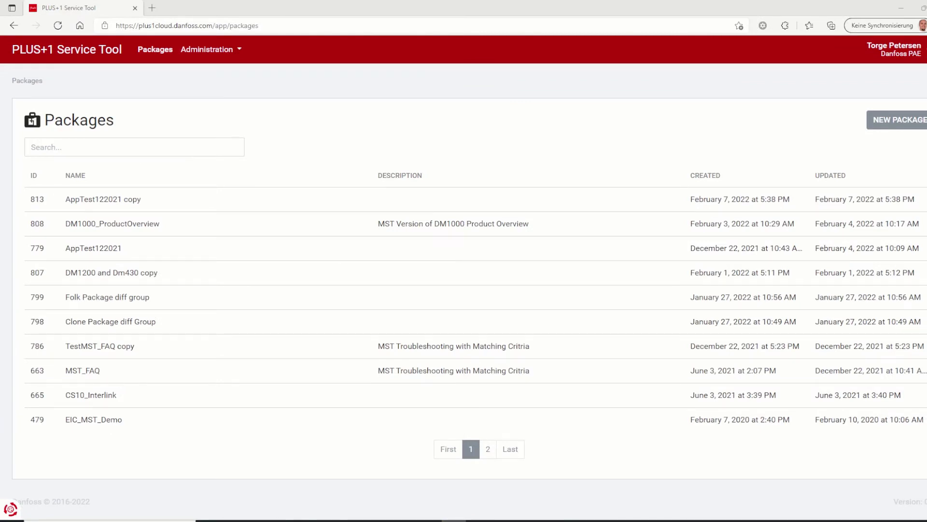
Open CopyBreakout from AppTest122021 in the editor and show its app-wide colour settings.
{"action": "left_click", "coordinate": [80, 247]}
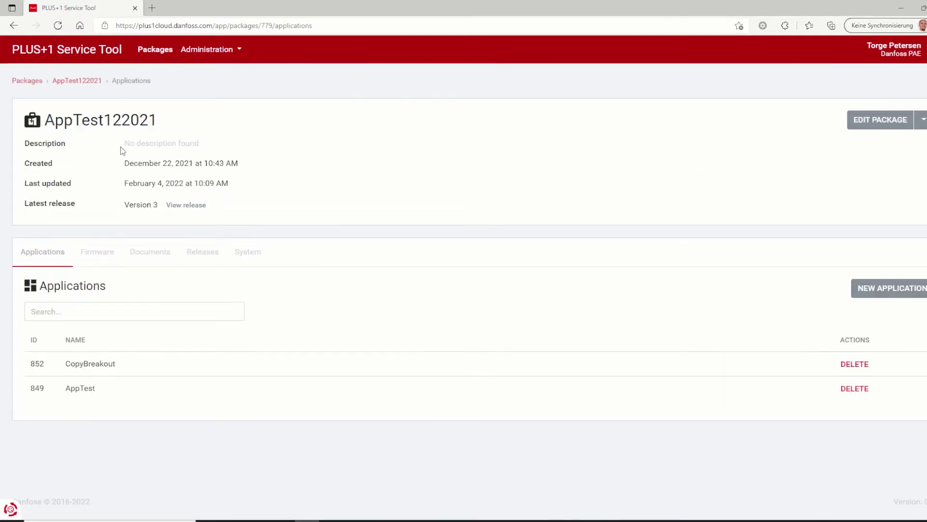
{"action": "left_click", "coordinate": [113, 365]}
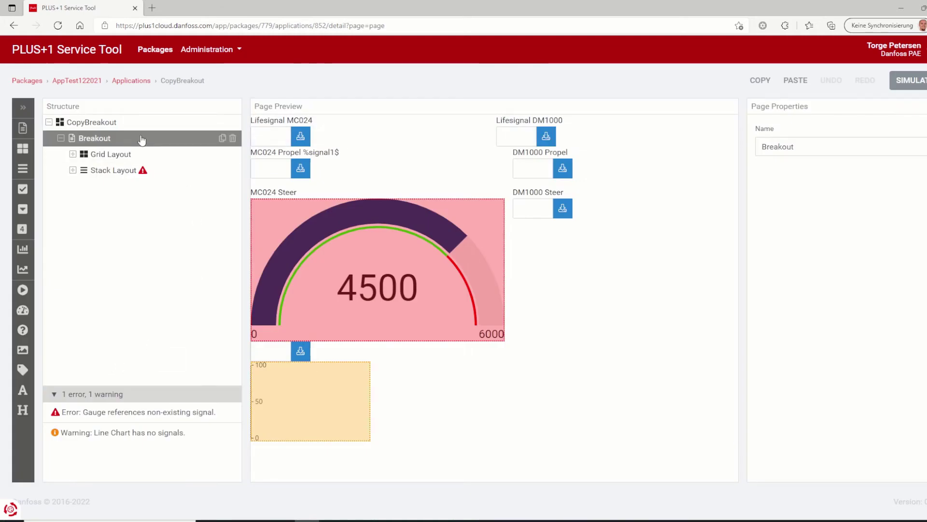
{"action": "left_click", "coordinate": [113, 125]}
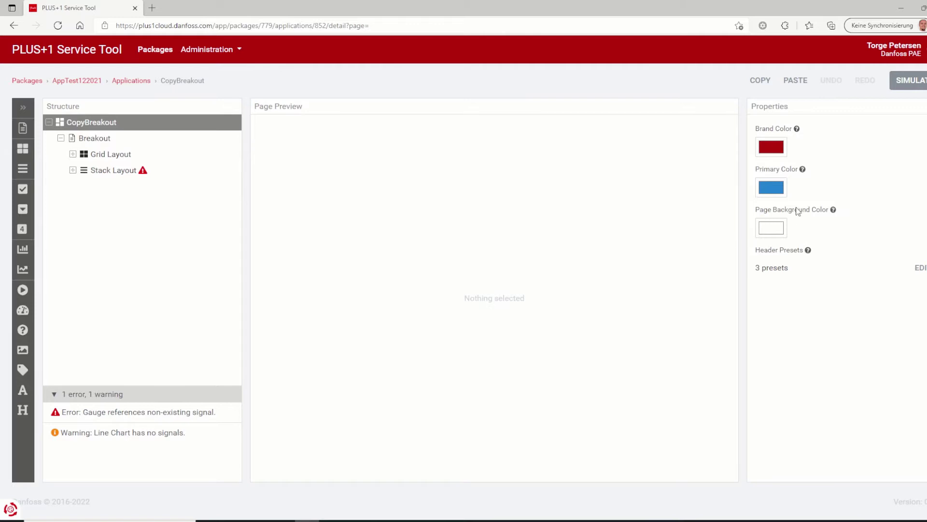
{"action": "mouse_move", "coordinate": [797, 131]}
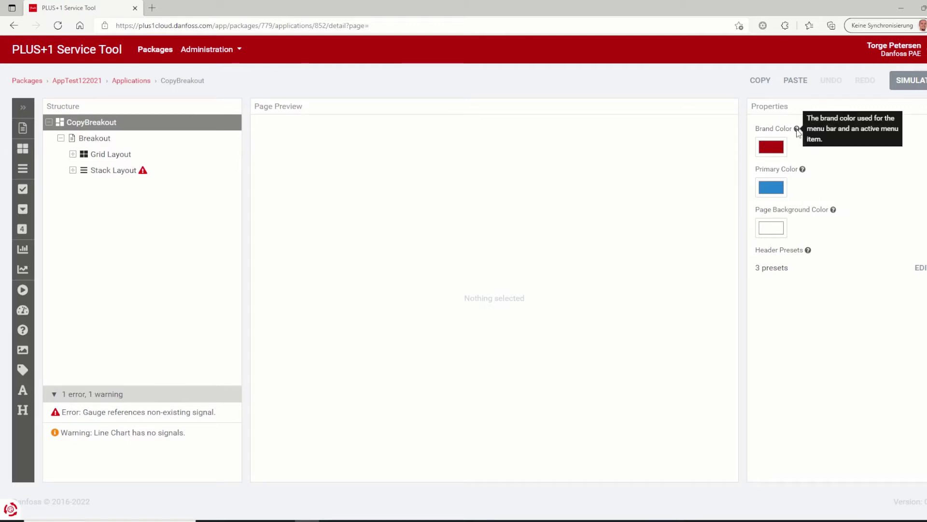
{"action": "mouse_move", "coordinate": [803, 172]}
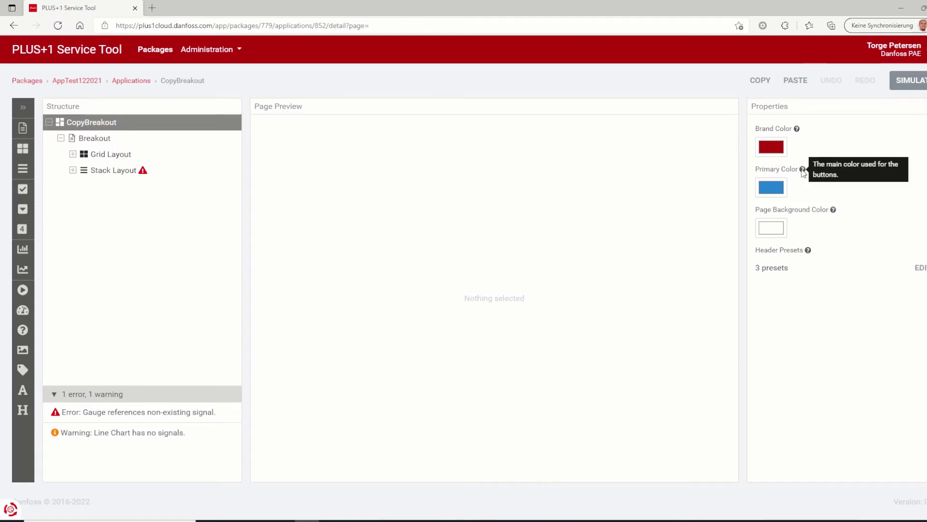
{"action": "mouse_move", "coordinate": [835, 212]}
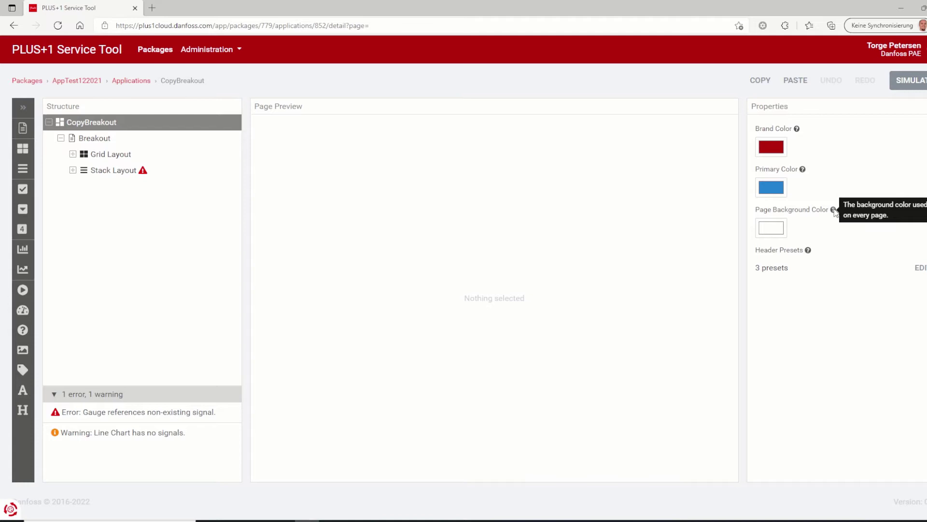
Change CopyBreakout's primary colour to deep blue, entering 345 as the RGB green value.
{"action": "left_click", "coordinate": [779, 191]}
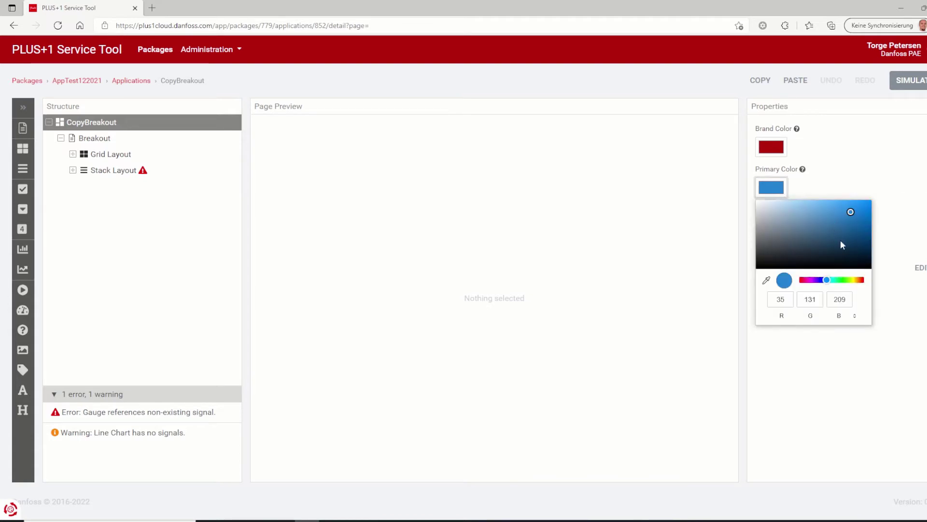
{"action": "left_click", "coordinate": [817, 280]}
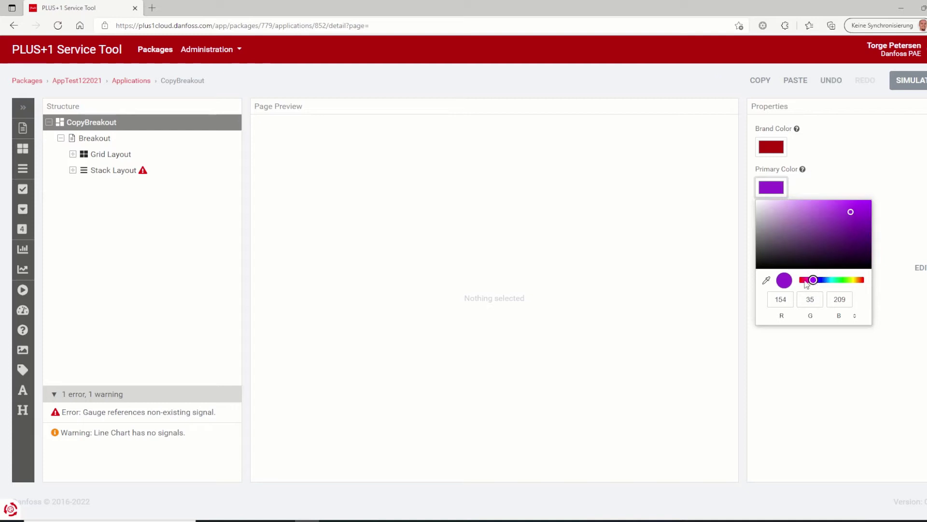
{"action": "left_click", "coordinate": [803, 280]}
{"action": "left_click", "coordinate": [829, 280]}
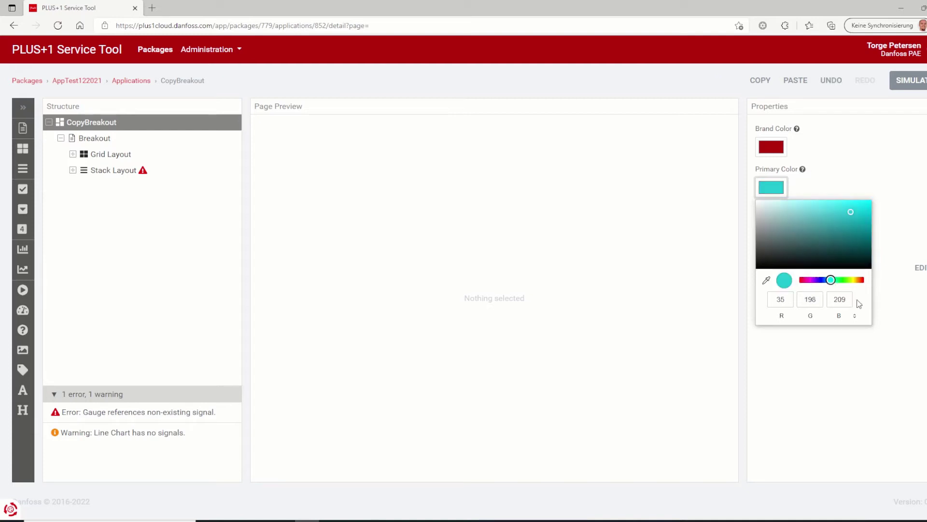
{"action": "left_click", "coordinate": [855, 317]}
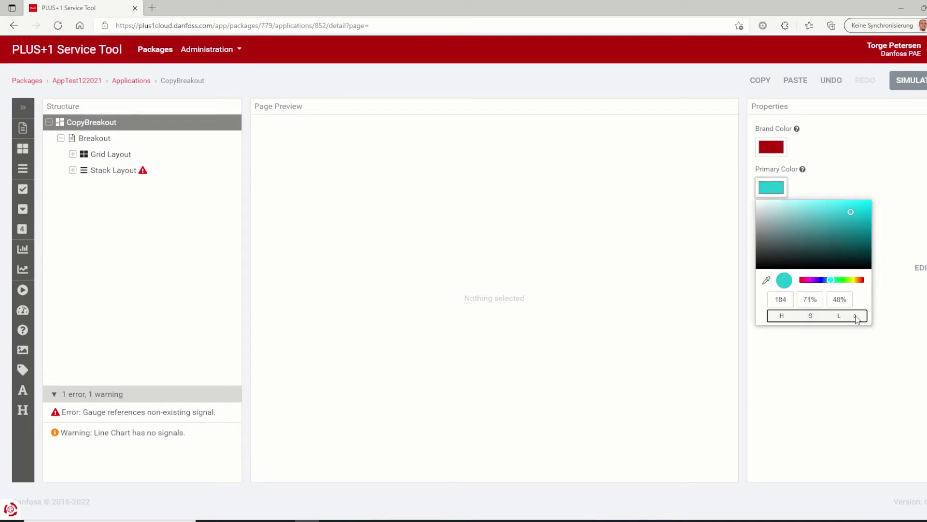
{"action": "left_click", "coordinate": [855, 317]}
{"action": "left_click", "coordinate": [856, 317]}
{"action": "double_click", "coordinate": [810, 300]}
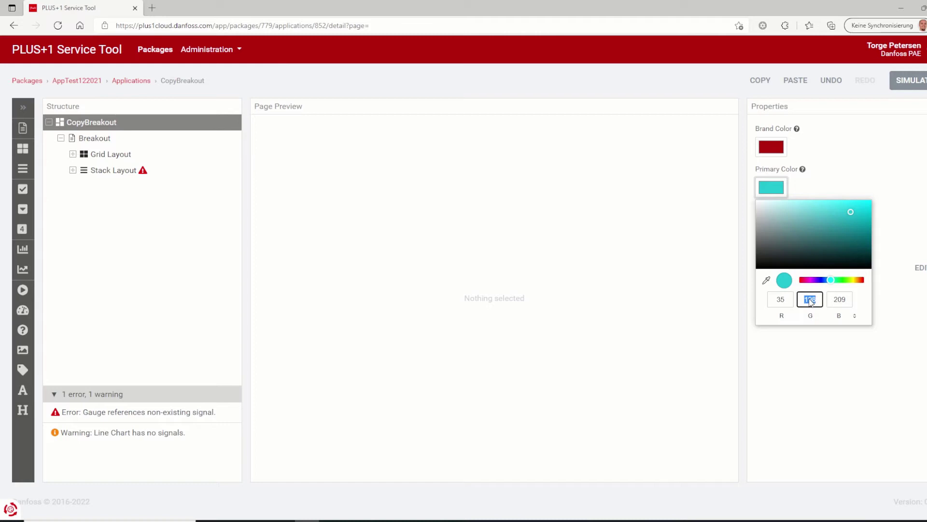
{"action": "type", "text": "345"}
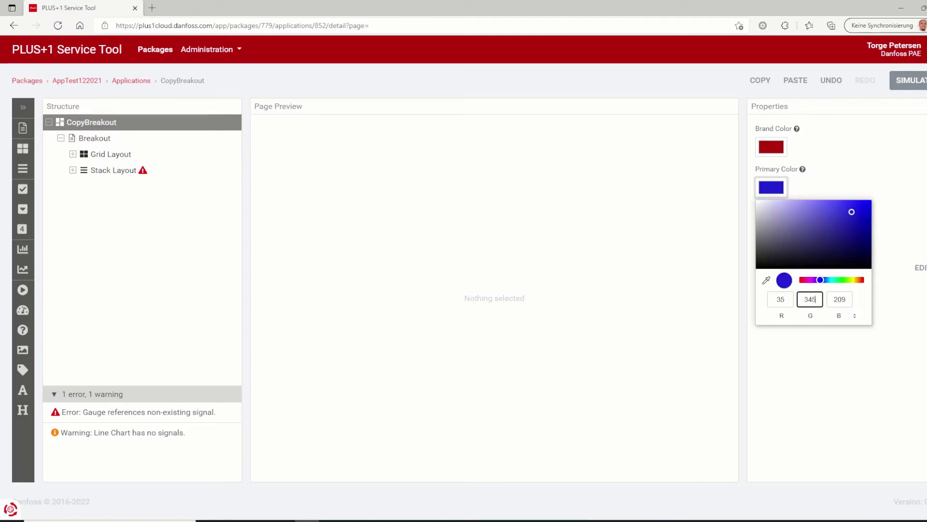
{"action": "key", "text": "Return"}
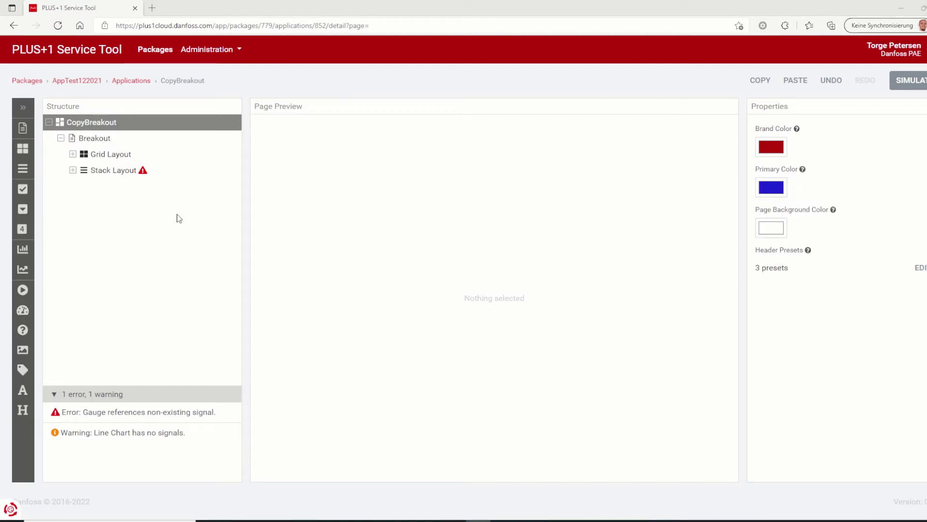
Select the Breakout page's Line Chart and bring up its line configuration.
{"action": "left_click", "coordinate": [96, 139]}
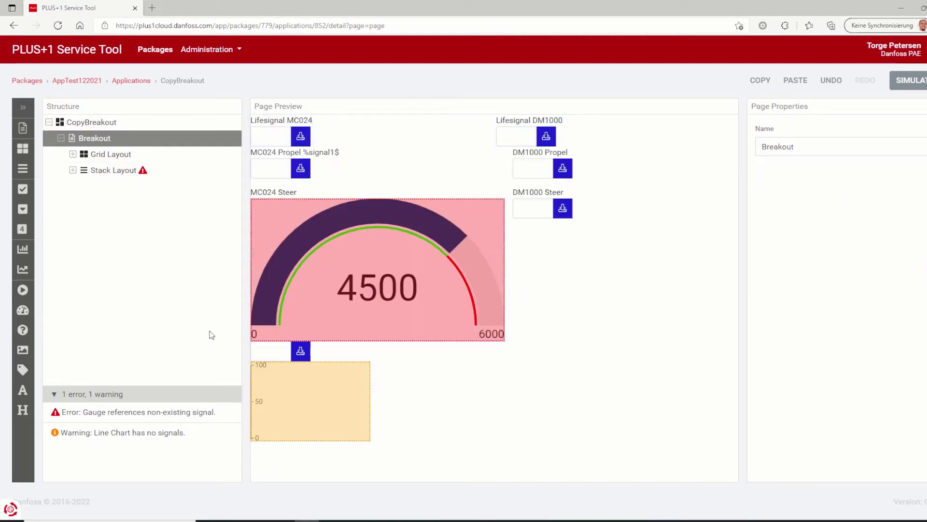
{"action": "left_click", "coordinate": [341, 402]}
{"action": "scroll", "coordinate": [855, 442], "scroll_direction": "down", "scroll_amount": 1}
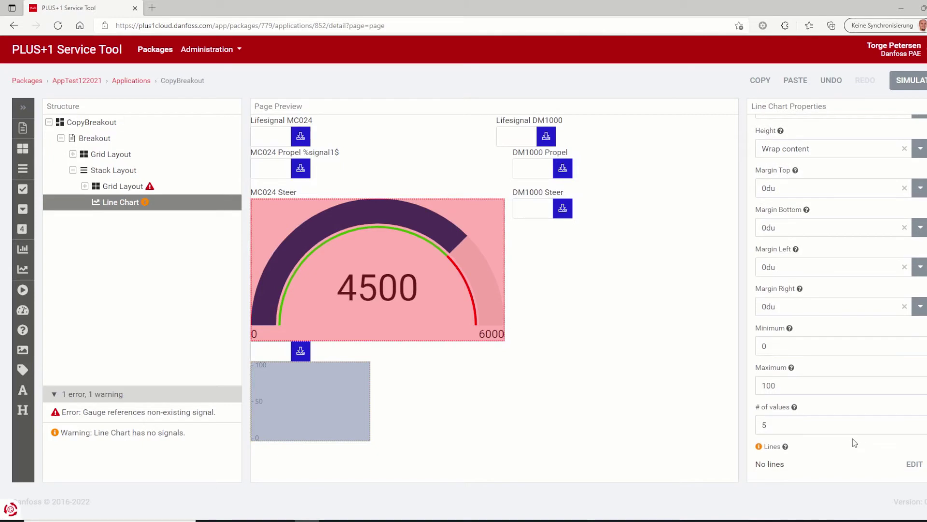
{"action": "left_click", "coordinate": [914, 463]}
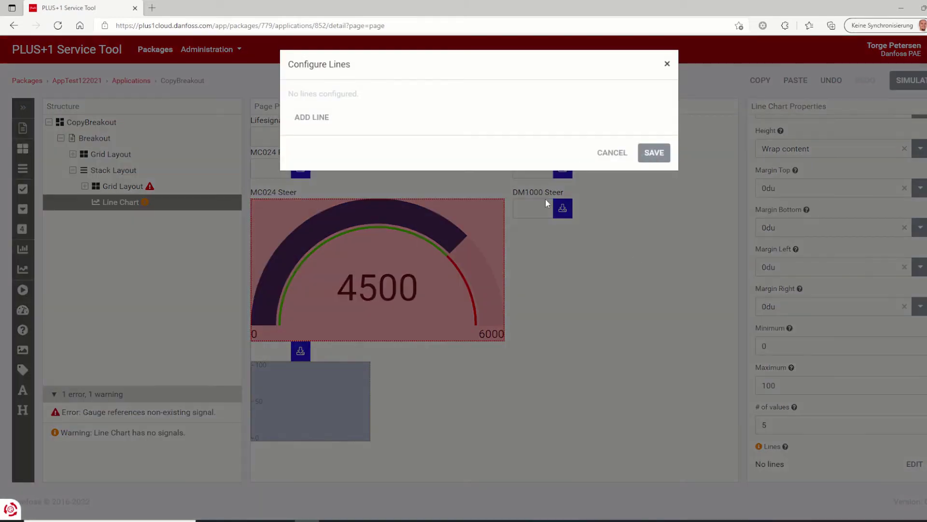
Draft three lines, recolour Line #2 from orange to blue, then discard the changes.
{"action": "left_click", "coordinate": [314, 120]}
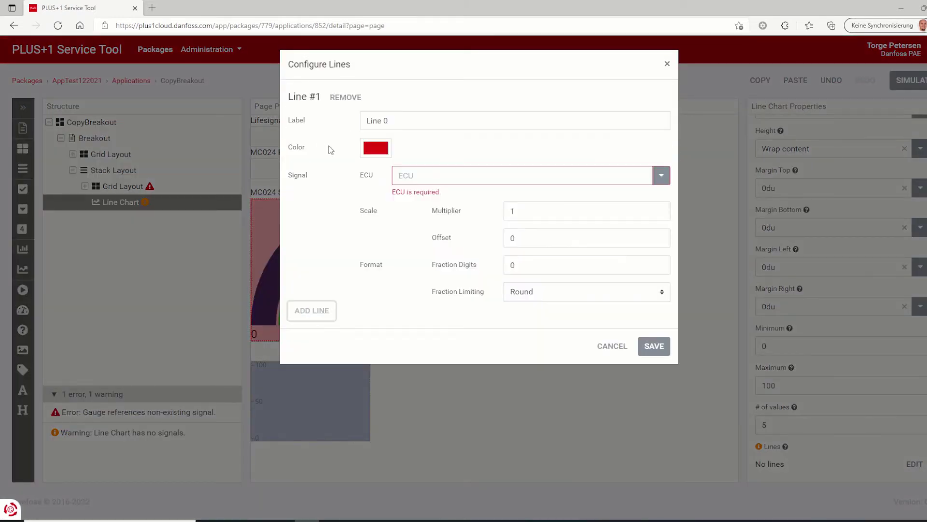
{"action": "left_click", "coordinate": [324, 312]}
{"action": "scroll", "coordinate": [333, 413], "scroll_direction": "down", "scroll_amount": 2}
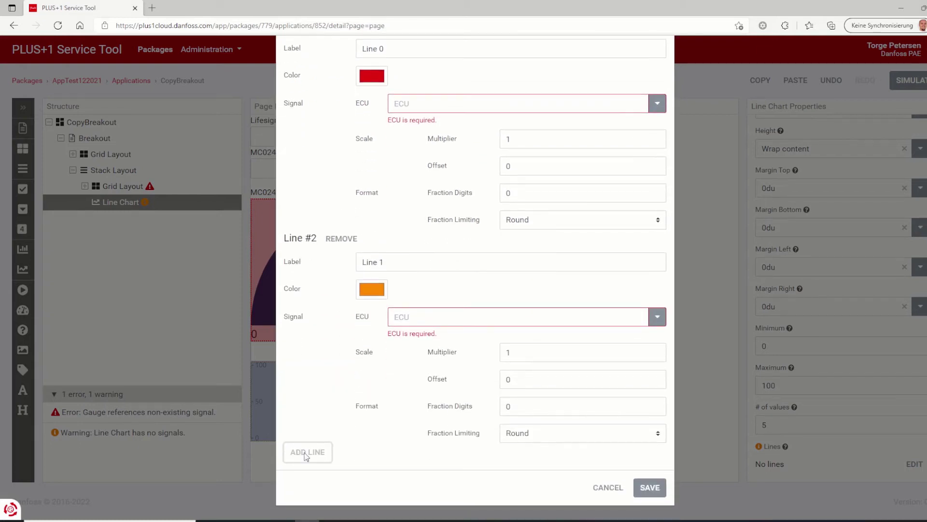
{"action": "left_click", "coordinate": [303, 456]}
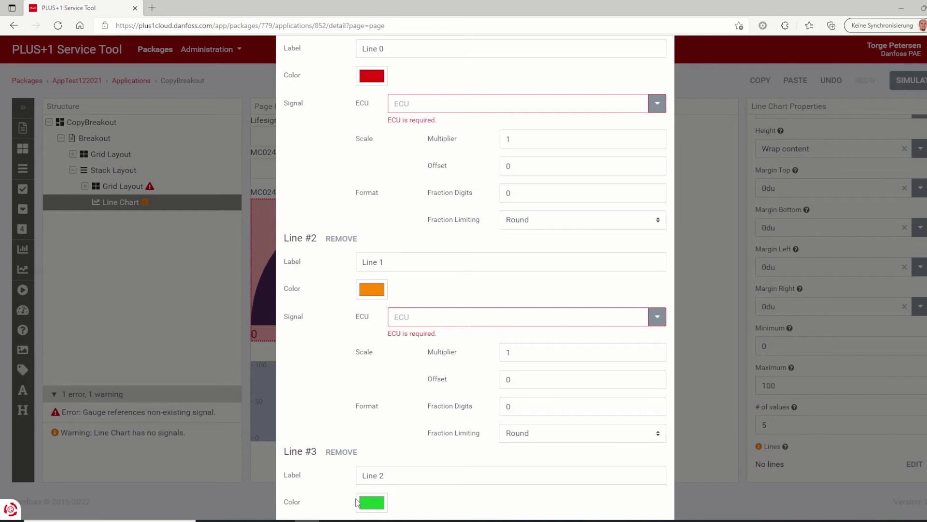
{"action": "left_click", "coordinate": [369, 291]}
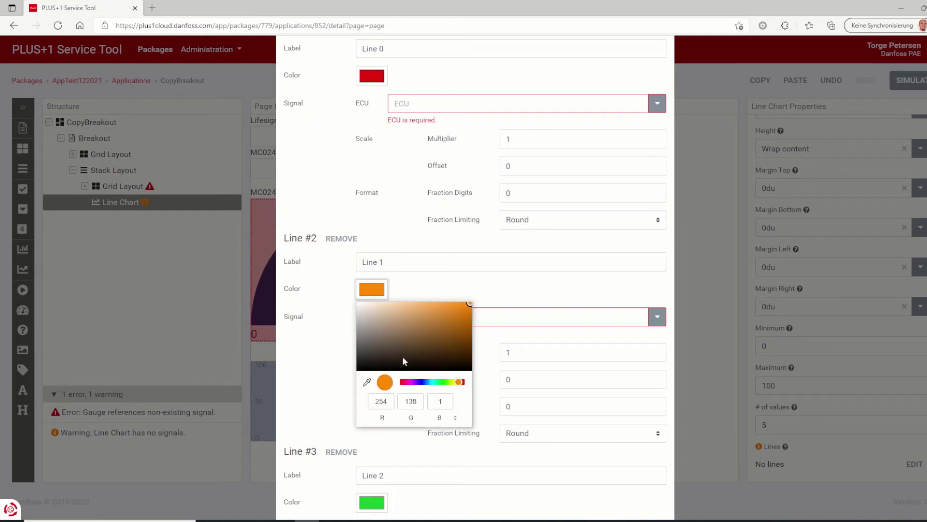
{"action": "left_click_drag", "start_coordinate": [413, 383], "coordinate": [424, 383]}
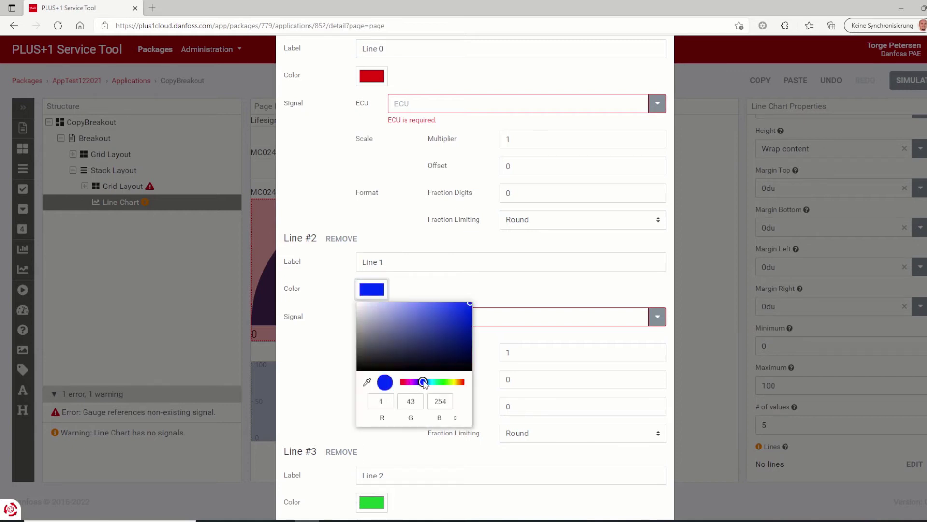
{"action": "key", "text": "Escape"}
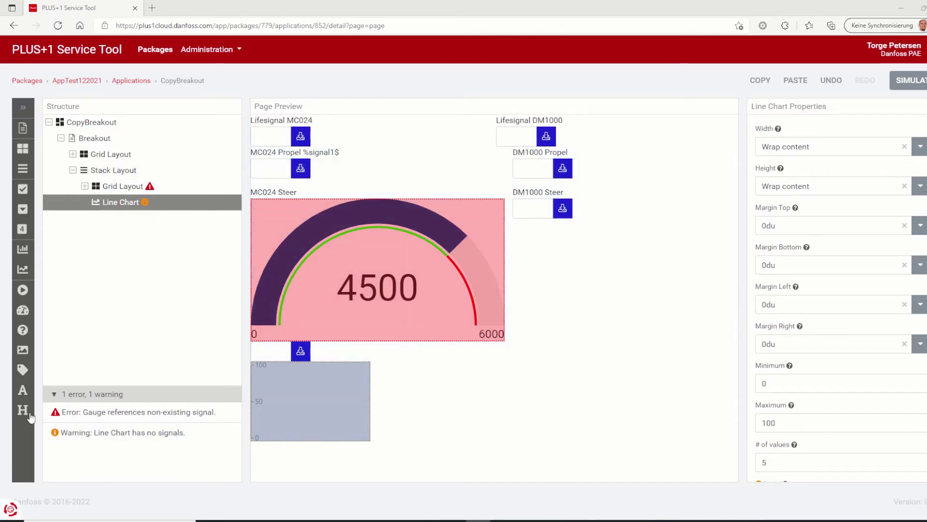
Add a Header element to the page and reselect the CopyBreakout root to show app-wide properties.
{"action": "left_click", "coordinate": [23, 410]}
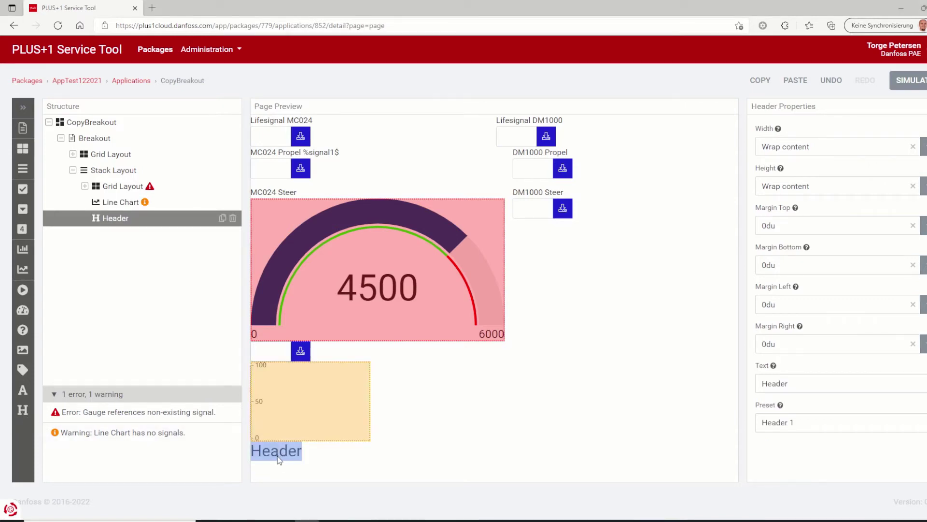
{"action": "left_click", "coordinate": [106, 123]}
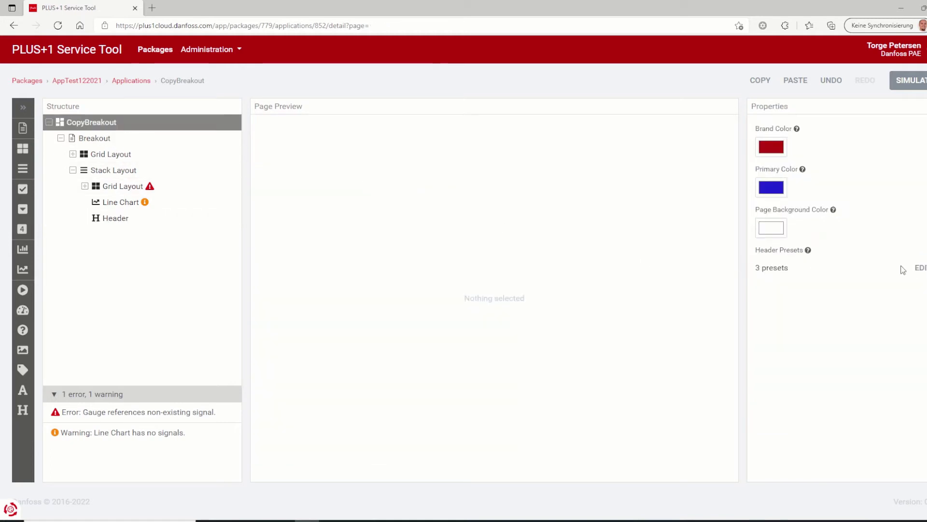
Inspect Header #1's title, font size and alignment in Header Presets, then cancel.
{"action": "left_click", "coordinate": [920, 269]}
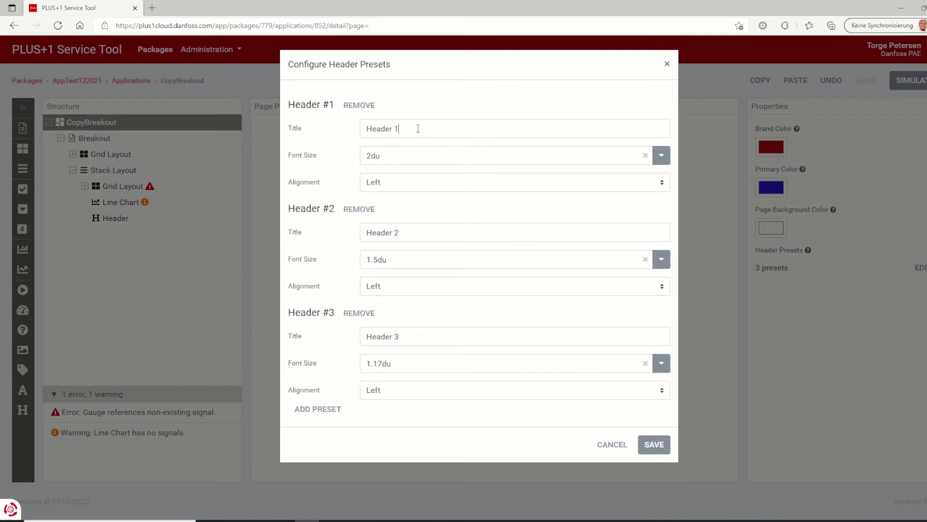
{"action": "left_click_drag", "start_coordinate": [417, 128], "coordinate": [364, 128]}
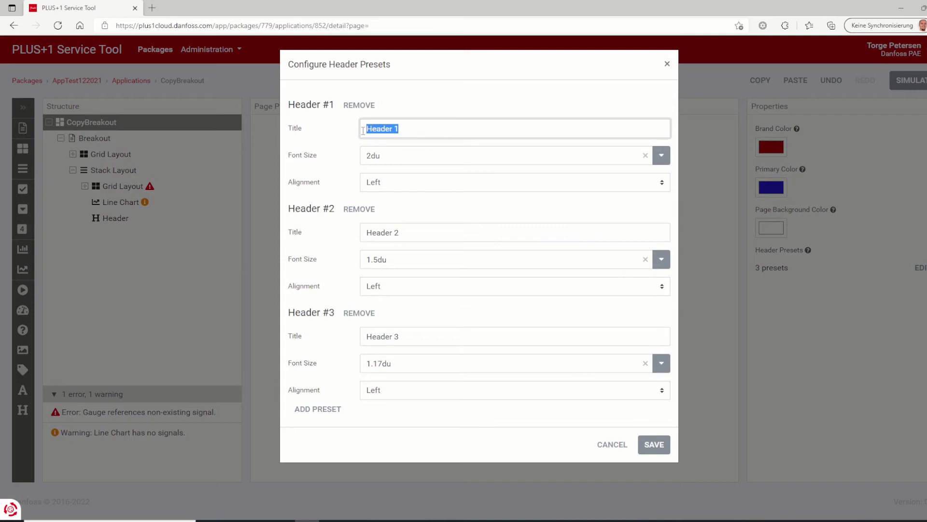
{"action": "double_click", "coordinate": [382, 156]}
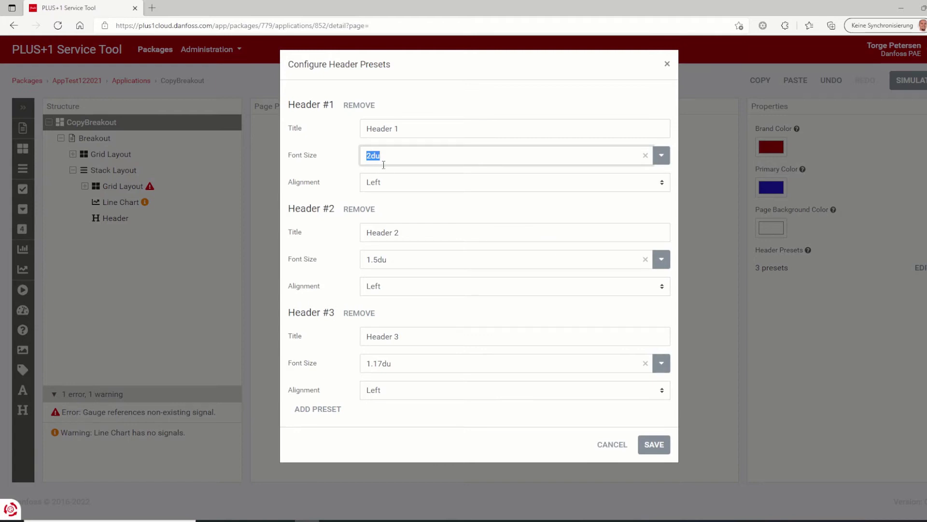
{"action": "left_click", "coordinate": [392, 186]}
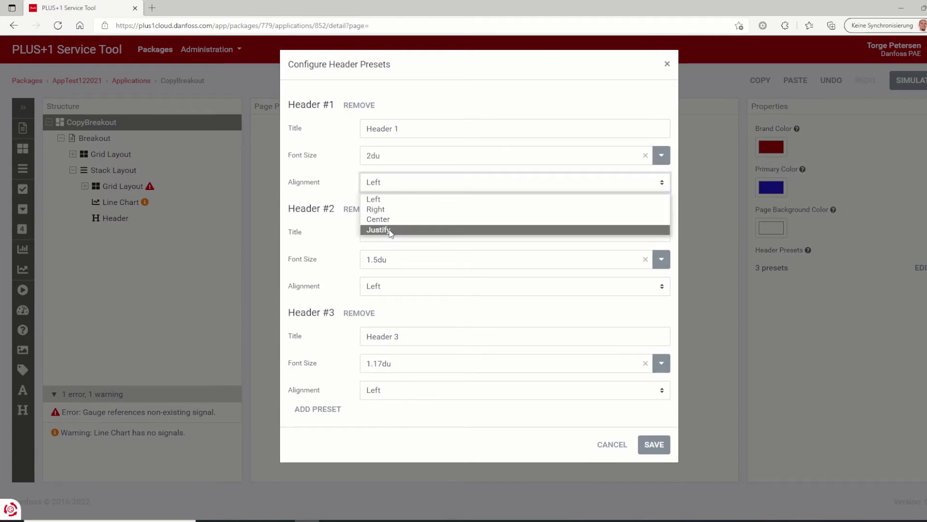
{"action": "left_click", "coordinate": [610, 445]}
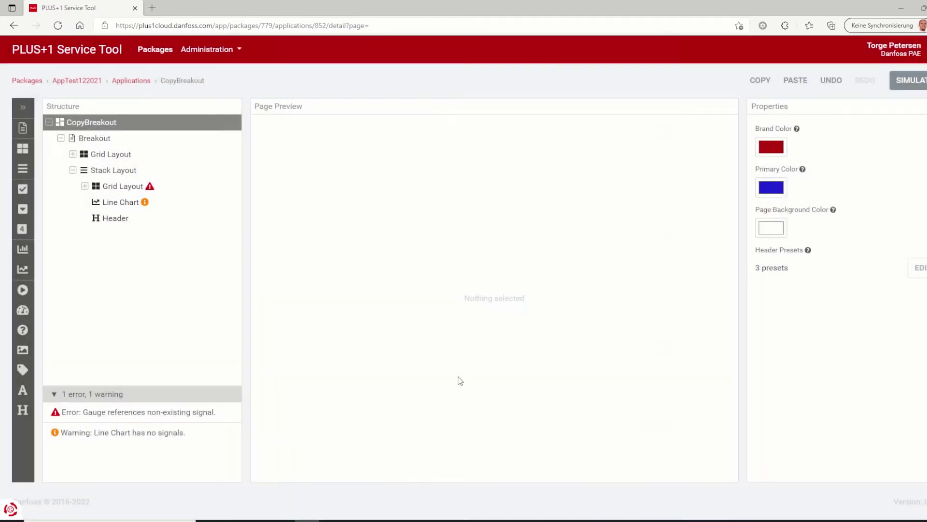
Switch the page Header's preset to Header 2, then Header 3, then back to Header 1.
{"action": "left_click", "coordinate": [123, 220]}
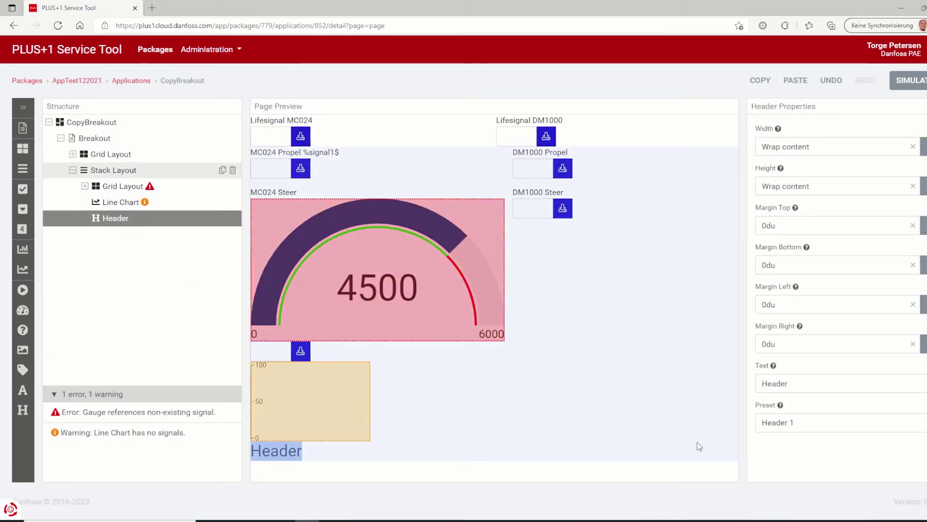
{"action": "left_click", "coordinate": [804, 425]}
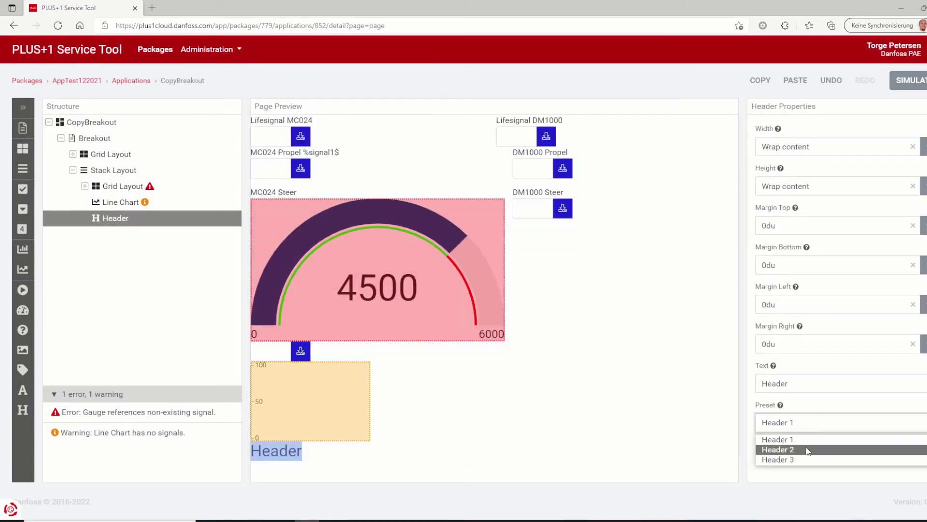
{"action": "left_click", "coordinate": [780, 450]}
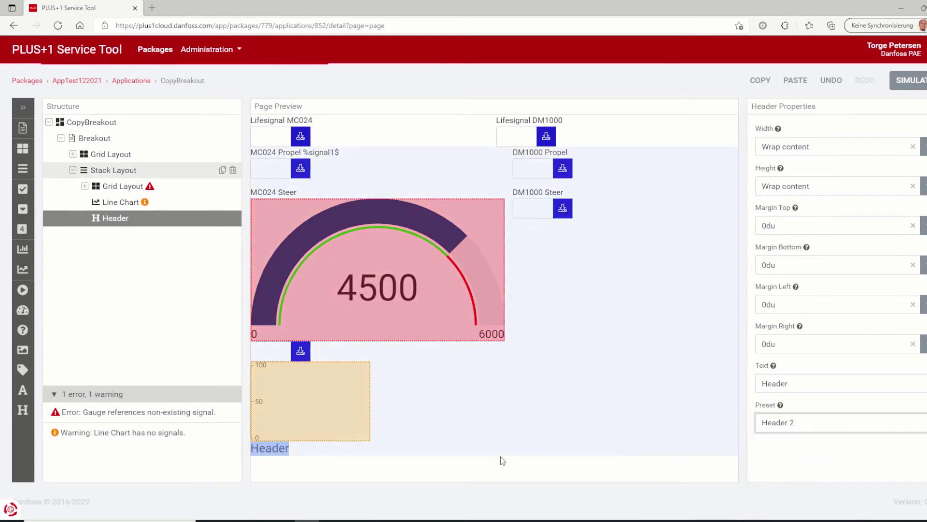
{"action": "left_click", "coordinate": [768, 428]}
{"action": "left_click", "coordinate": [772, 460]}
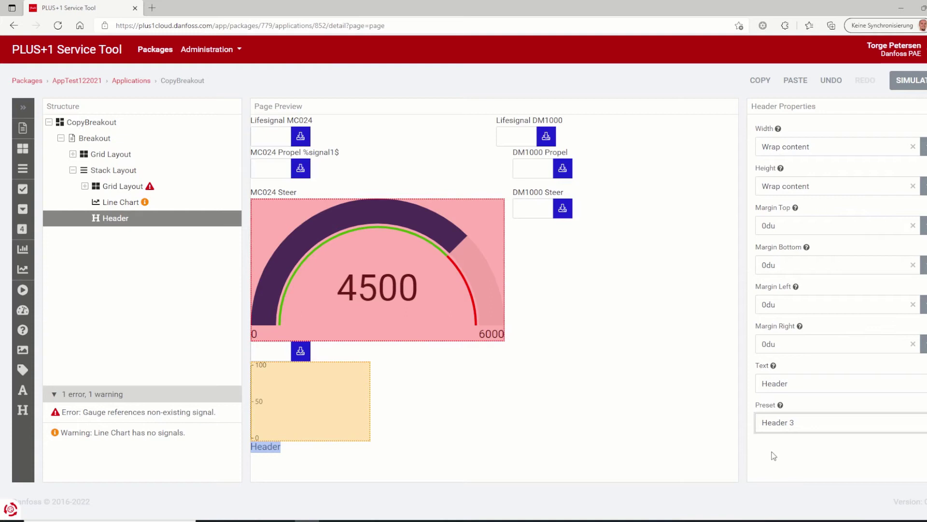
{"action": "left_click", "coordinate": [779, 429]}
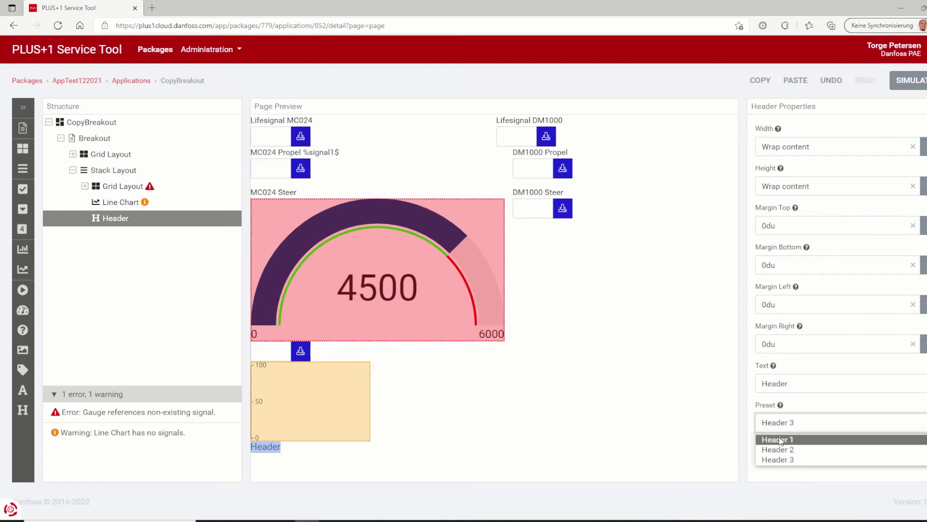
{"action": "left_click", "coordinate": [780, 440]}
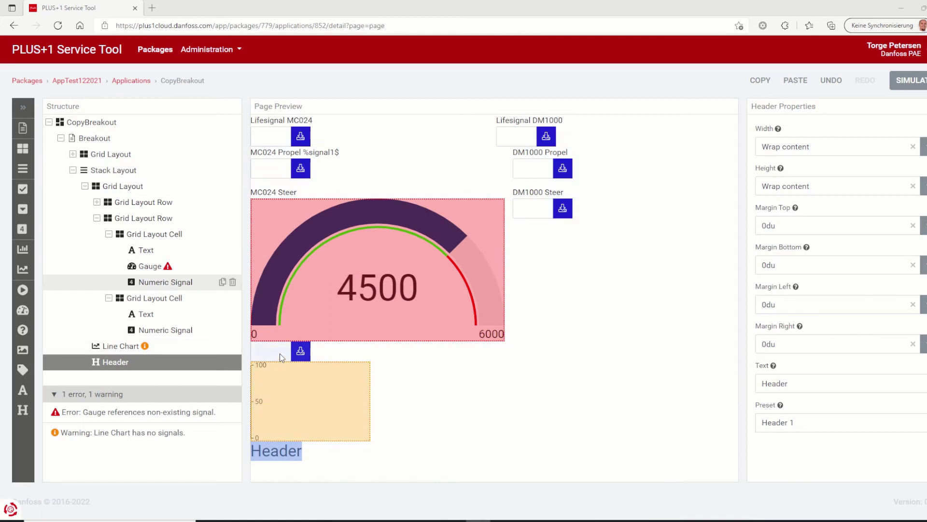
Add two value areas to the Numeric Signal with ranges 0–1000 and 1000–2000.
{"action": "left_click", "coordinate": [281, 357]}
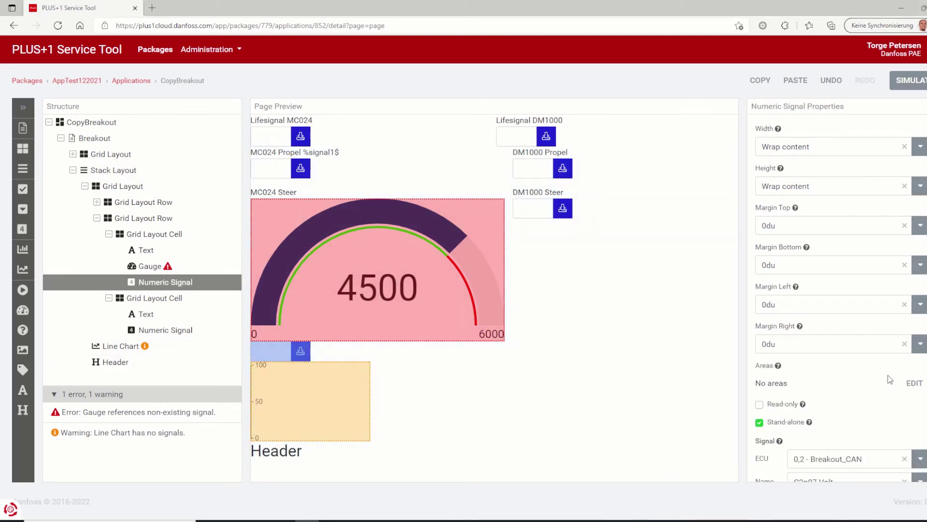
{"action": "left_click", "coordinate": [916, 386]}
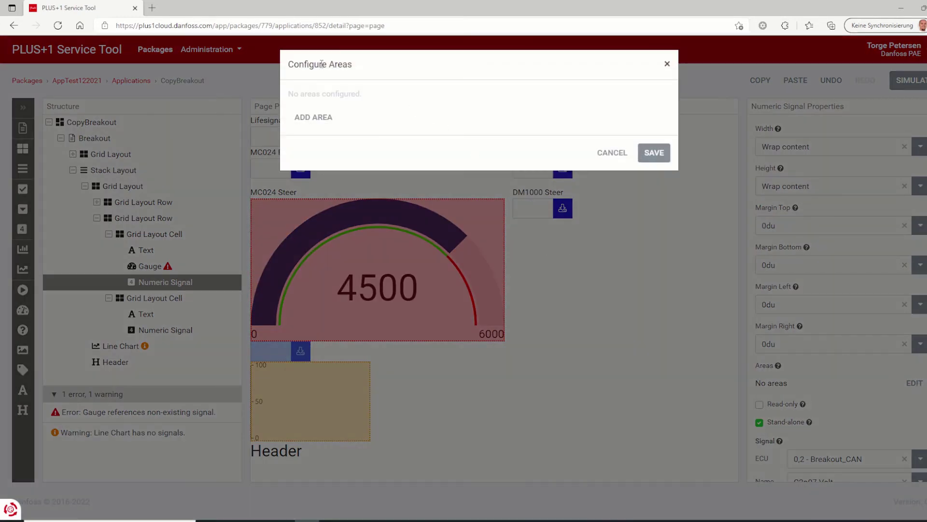
{"action": "left_click", "coordinate": [307, 118]}
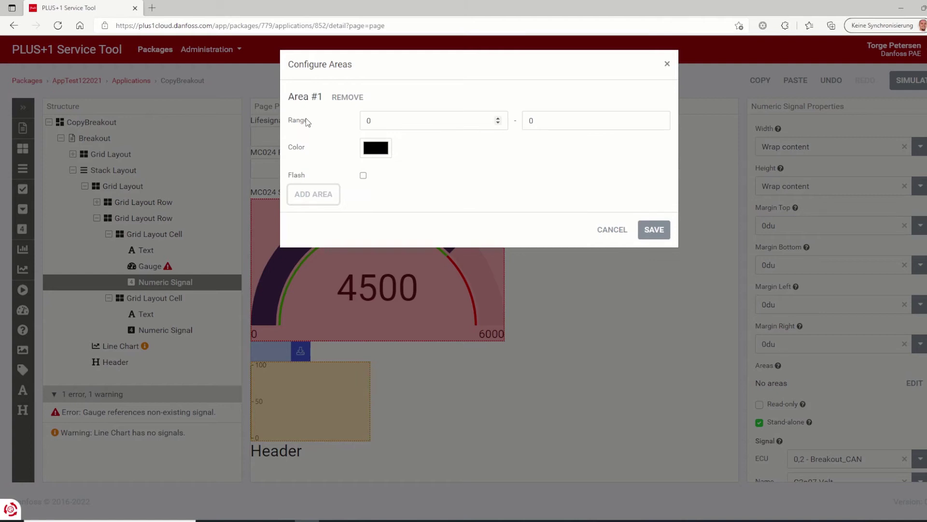
{"action": "left_click", "coordinate": [311, 194]}
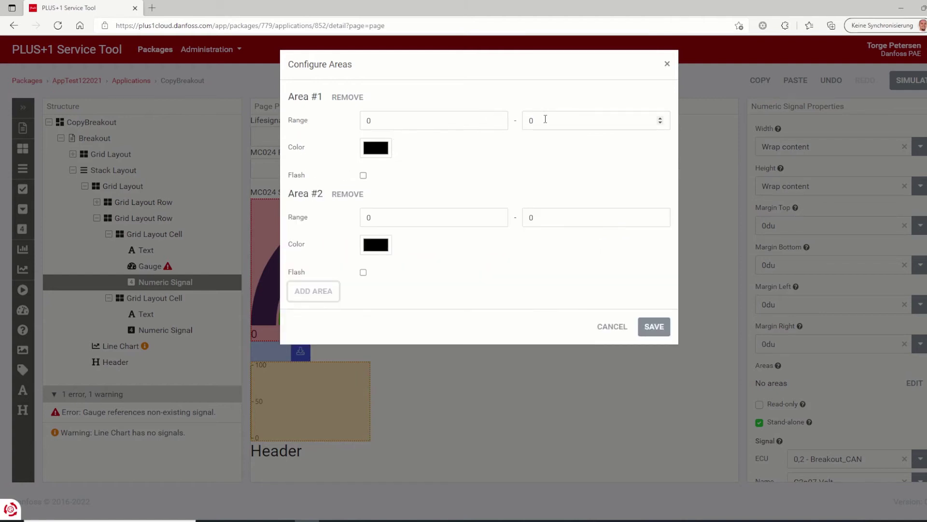
{"action": "left_click_drag", "start_coordinate": [541, 119], "coordinate": [516, 118]}
{"action": "type", "text": "1000"}
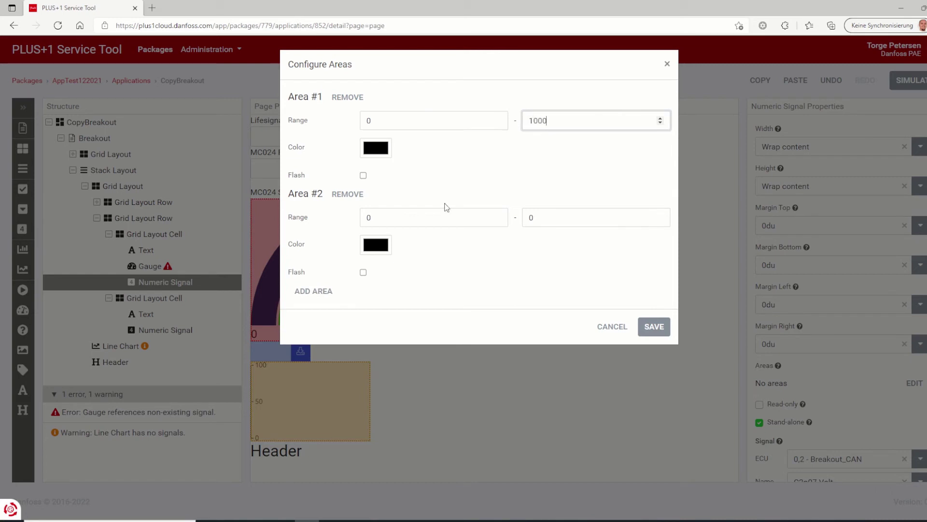
{"action": "left_click_drag", "start_coordinate": [379, 216], "coordinate": [366, 216]}
{"action": "type", "text": "1000"}
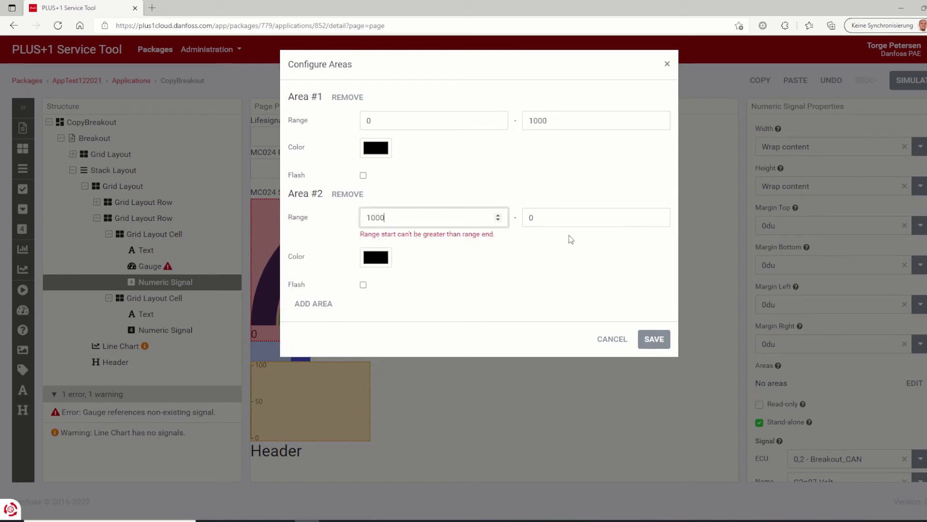
{"action": "left_click_drag", "start_coordinate": [533, 216], "coordinate": [524, 224]}
{"action": "type", "text": "2000"}
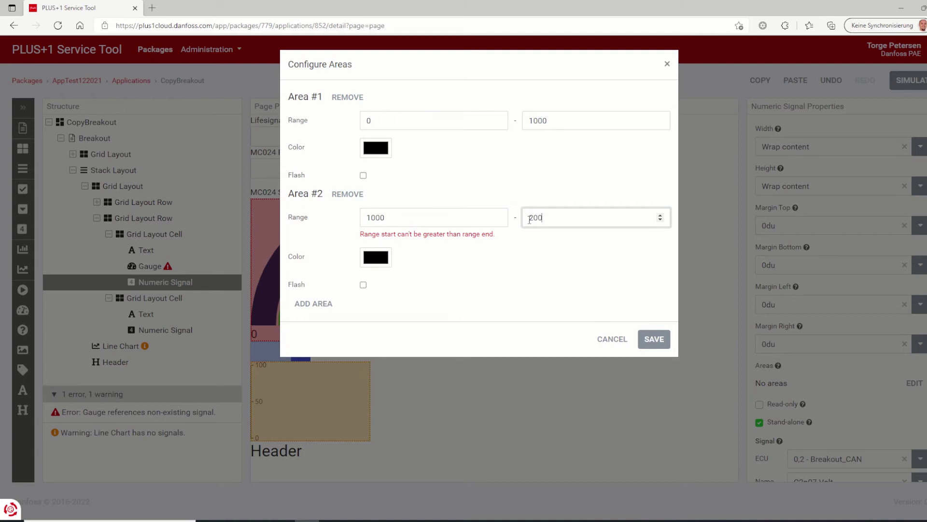
Colour Area #1 green and Area #2 red, and make Area #2 flash.
{"action": "left_click", "coordinate": [378, 153]}
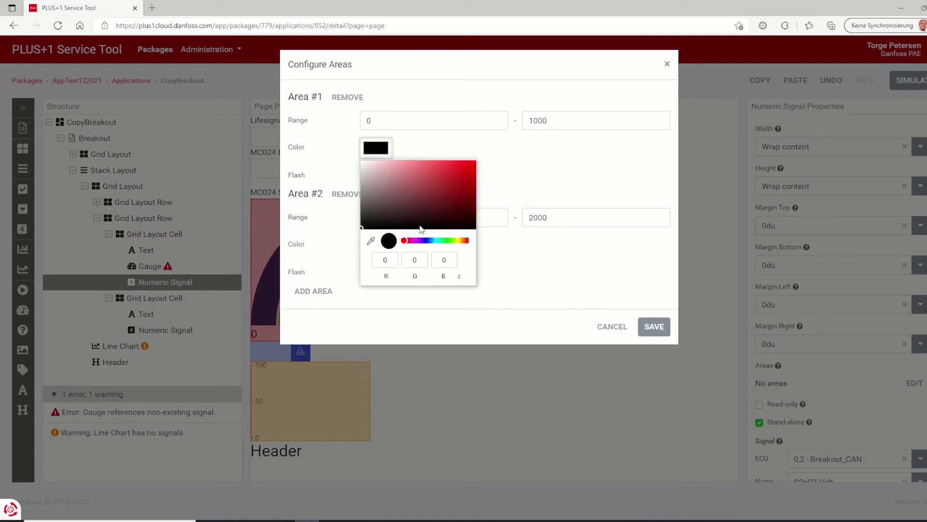
{"action": "left_click", "coordinate": [448, 240]}
{"action": "left_click", "coordinate": [471, 172]}
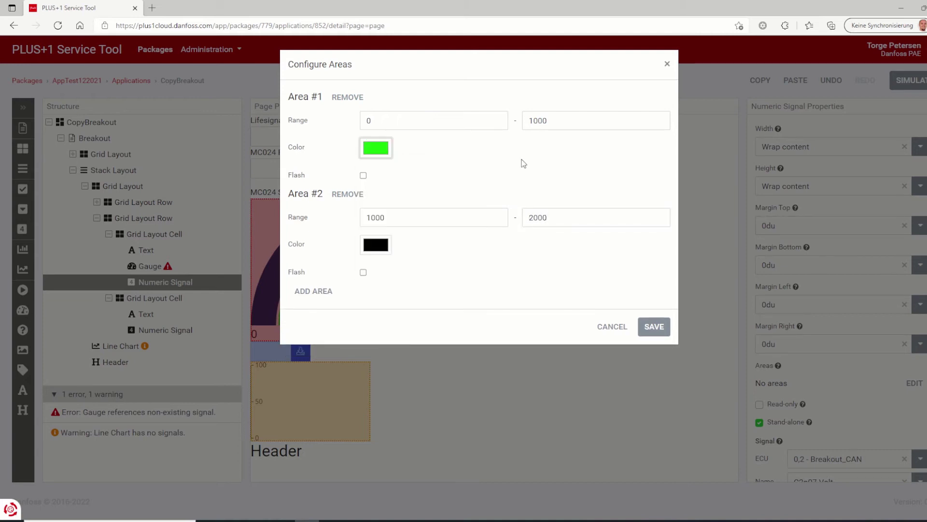
{"action": "left_click", "coordinate": [373, 249]}
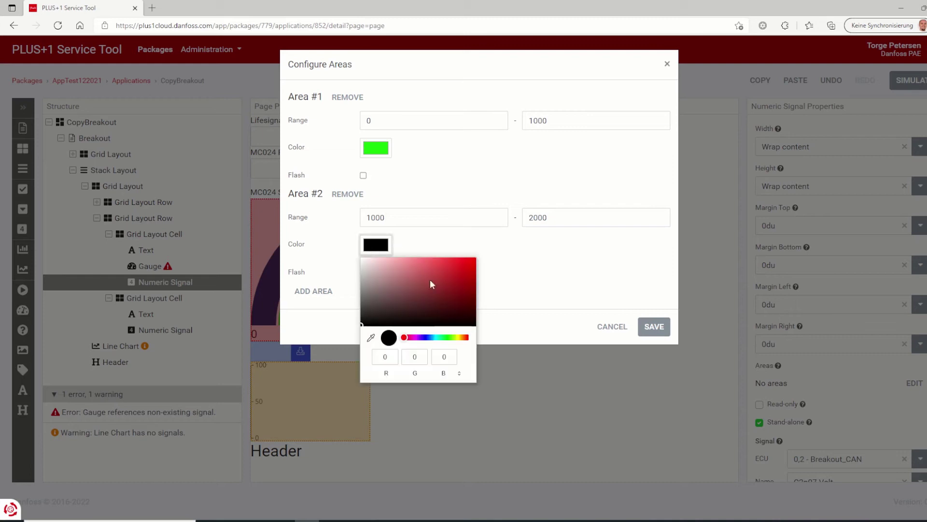
{"action": "left_click", "coordinate": [465, 264]}
{"action": "left_click", "coordinate": [543, 246]}
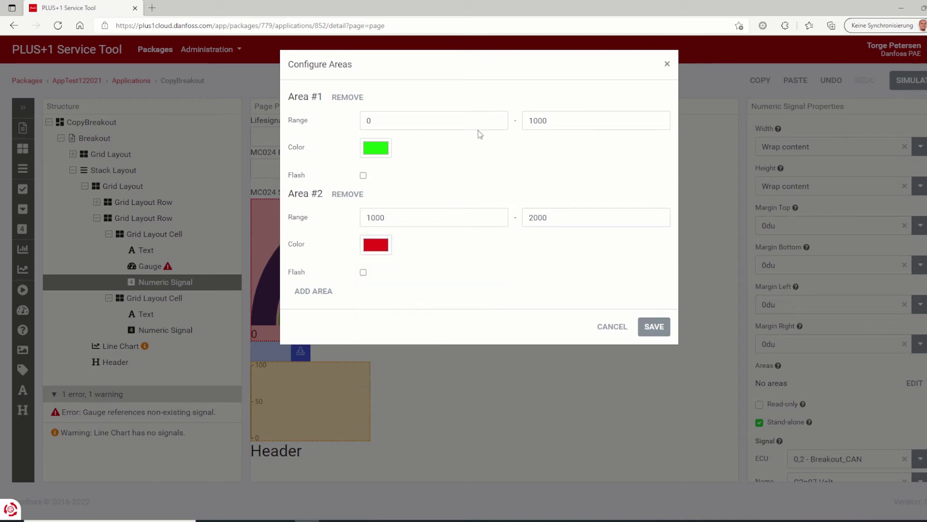
{"action": "left_click", "coordinate": [364, 273]}
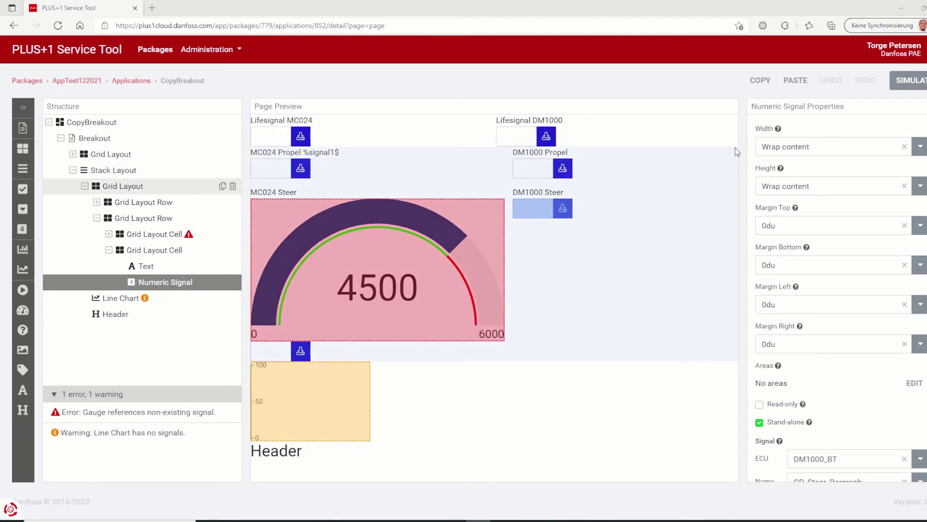
Run the Breakout page in the simulator, rotate the phone to portrait, and open the device list.
{"action": "left_click", "coordinate": [902, 78]}
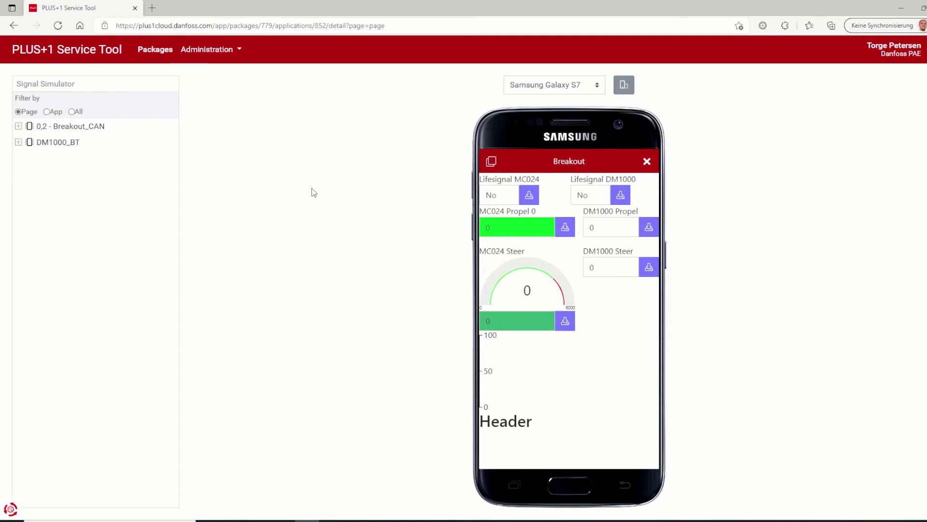
{"action": "left_click", "coordinate": [624, 86]}
{"action": "left_click", "coordinate": [623, 87]}
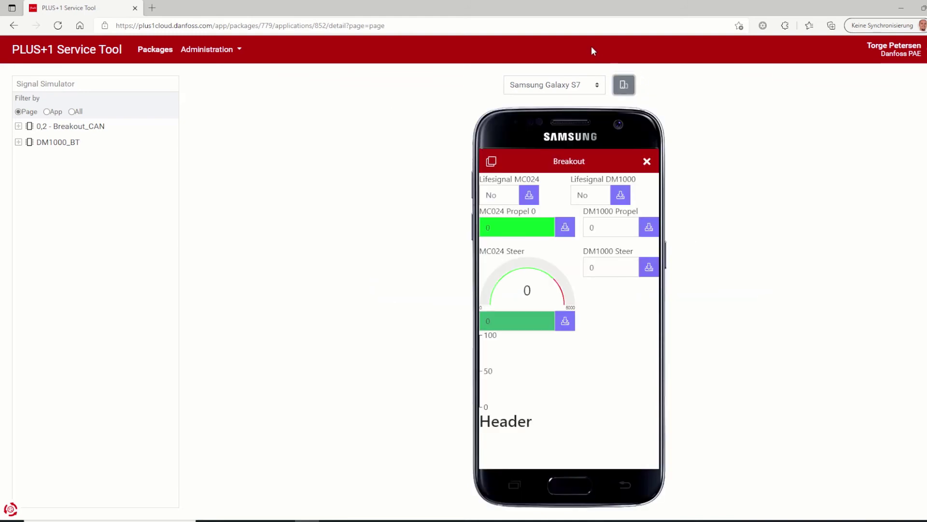
{"action": "left_click", "coordinate": [598, 86]}
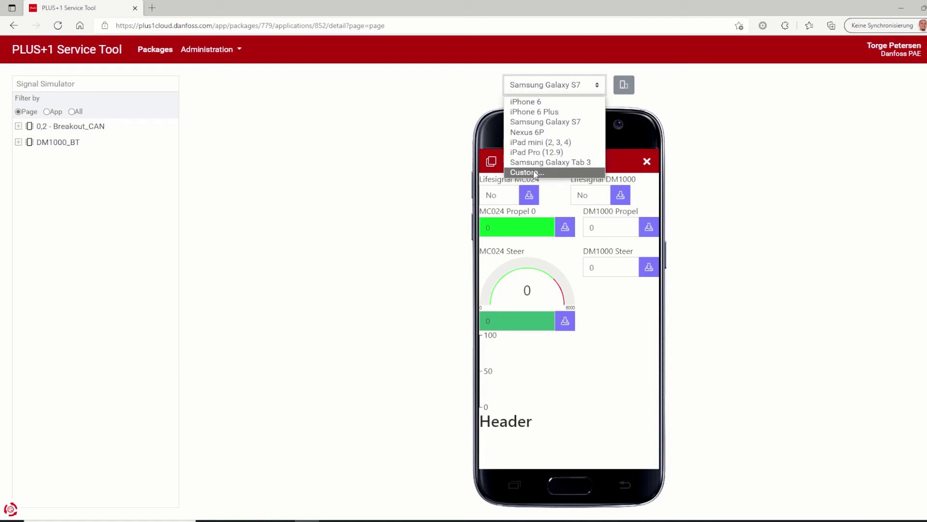
Switch the simulated screen to a custom size with a width of 900.
{"action": "left_click", "coordinate": [535, 173]}
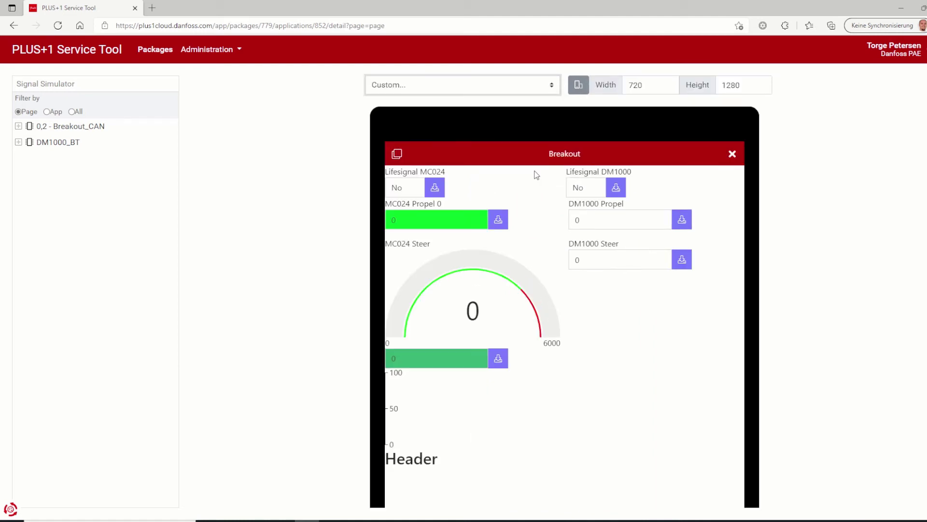
{"action": "left_click_drag", "start_coordinate": [653, 86], "coordinate": [624, 82]}
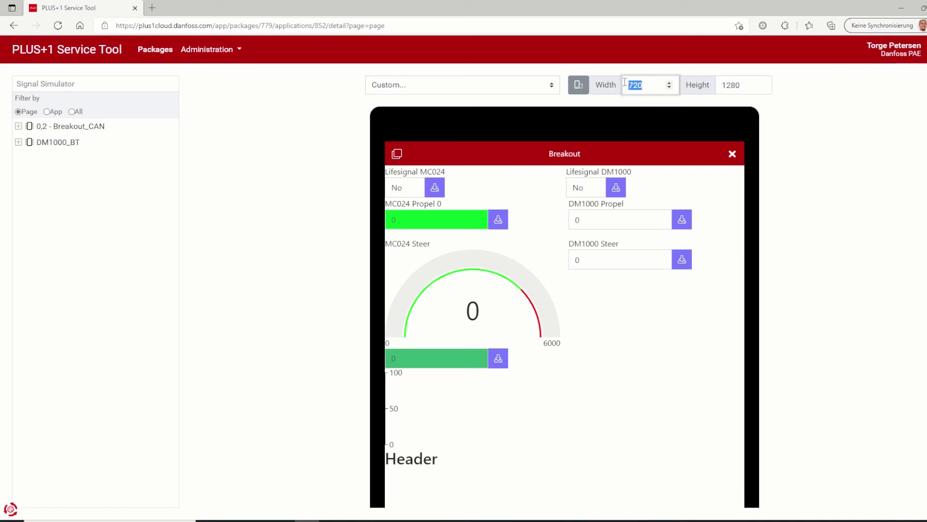
{"action": "type", "text": "900"}
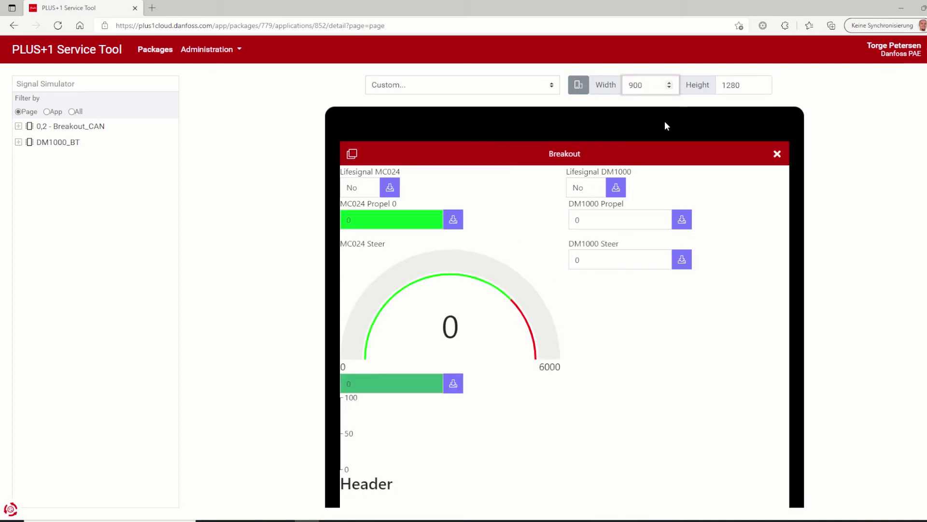
{"action": "left_click", "coordinate": [816, 98]}
{"action": "scroll", "coordinate": [865, 197], "scroll_direction": "down", "scroll_amount": 1}
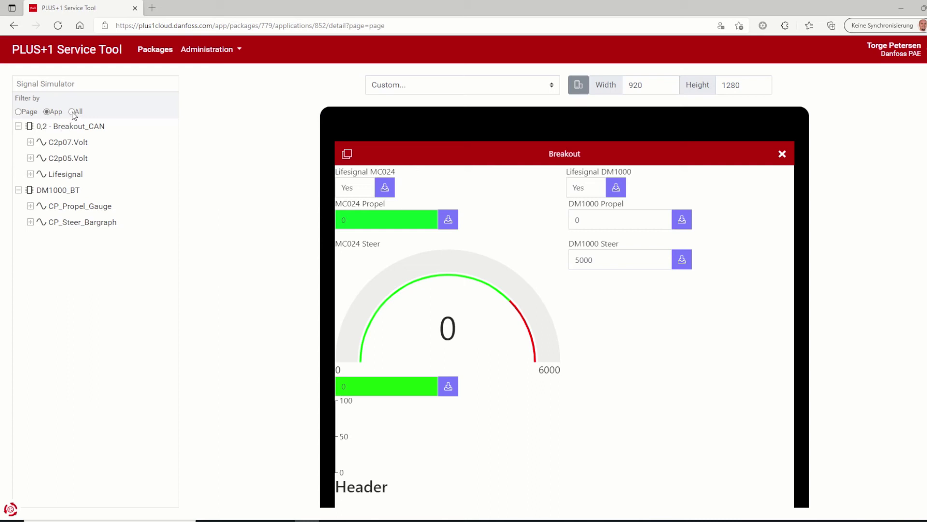
Filter the signal list to this page and expand C2p07.Volt, C2p05.Volt and Lifesignal.
{"action": "left_click", "coordinate": [71, 111]}
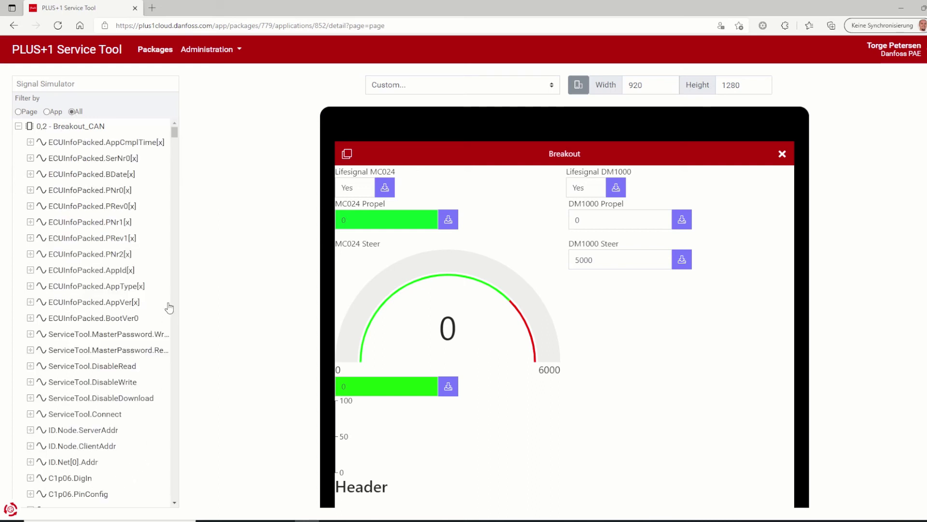
{"action": "left_click", "coordinate": [19, 112]}
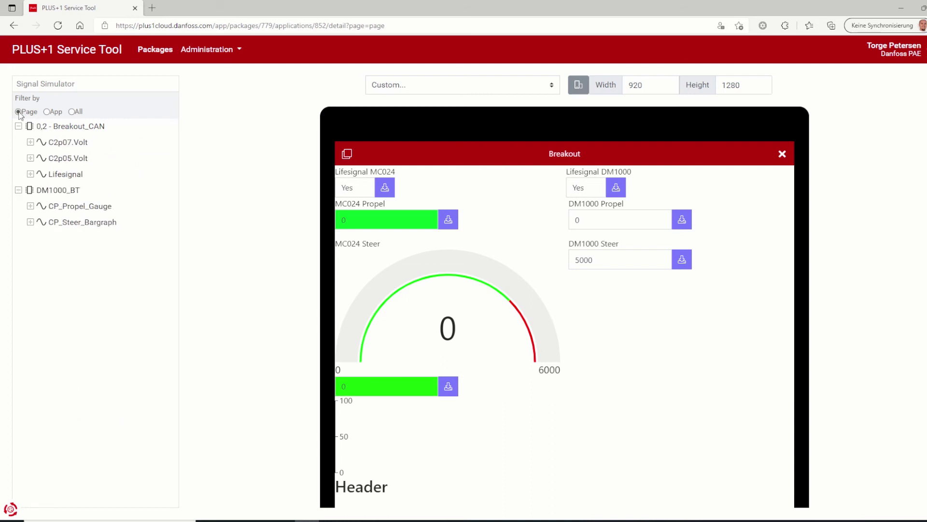
{"action": "left_click", "coordinate": [30, 142]}
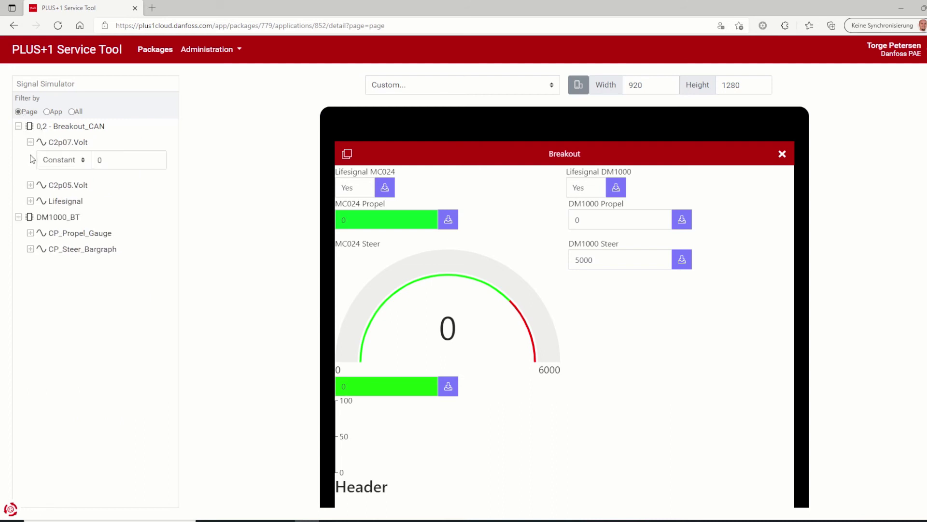
{"action": "left_click", "coordinate": [30, 186]}
{"action": "left_click", "coordinate": [30, 228]}
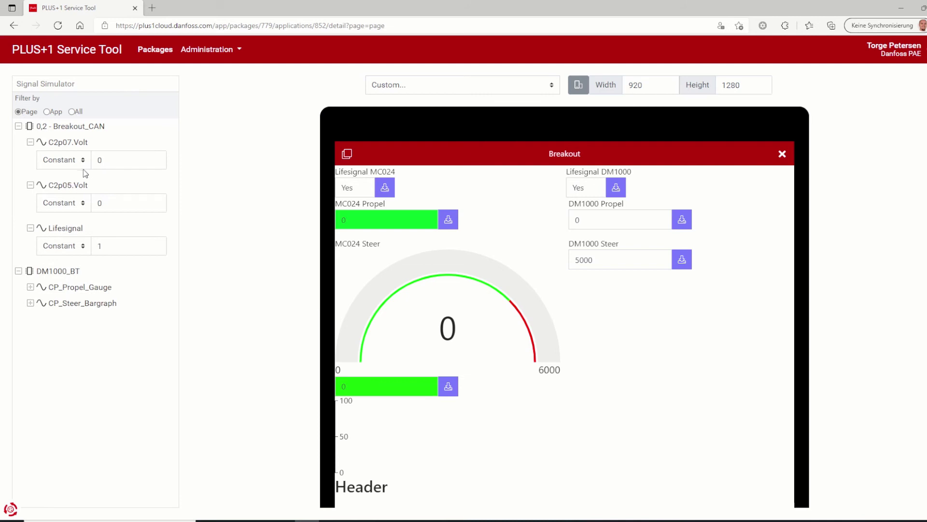
Set C2p07.Volt to 1500 and C2p05.Volt to 2.5.
{"action": "left_click_drag", "start_coordinate": [106, 165], "coordinate": [90, 163]}
{"action": "type", "text": "1500"}
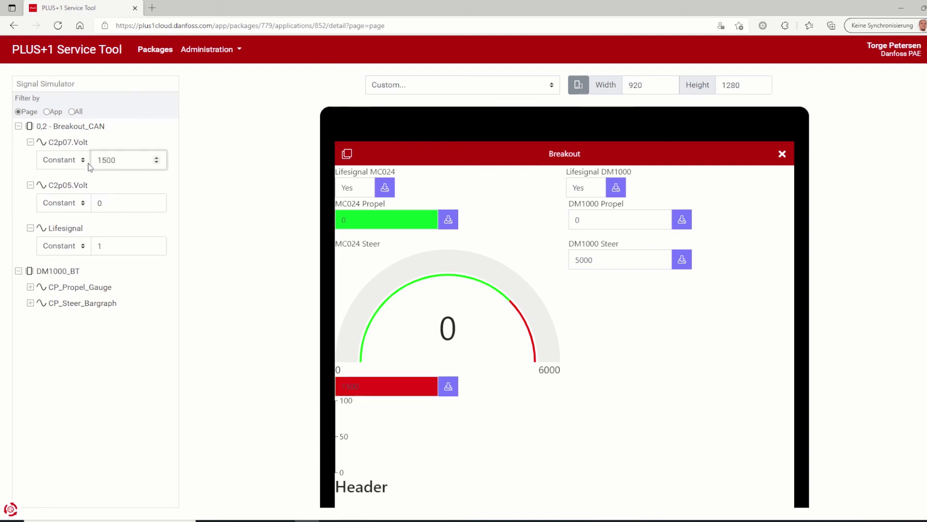
{"action": "left_click_drag", "start_coordinate": [106, 203], "coordinate": [95, 203]}
{"action": "type", "text": "2.5"}
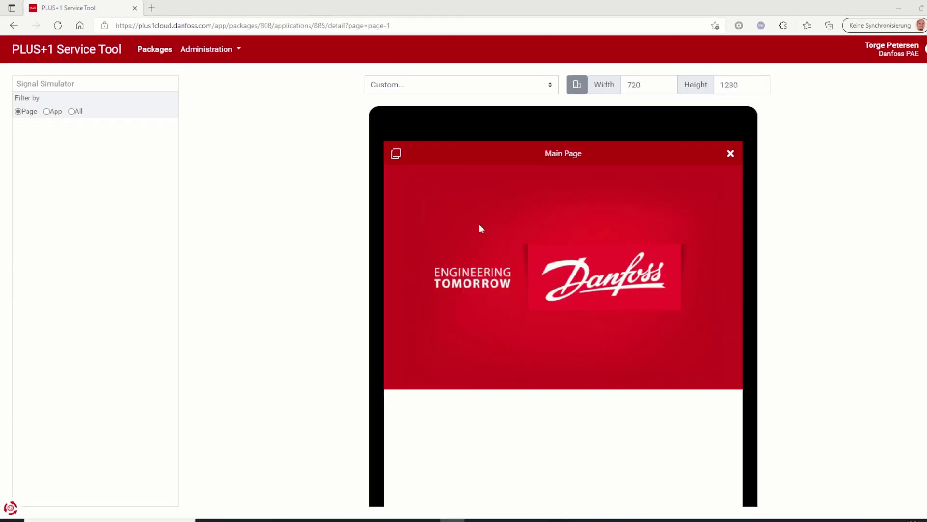
Go to the Dash page and set CP_Gas simulation to a constant value.
{"action": "left_click", "coordinate": [396, 154]}
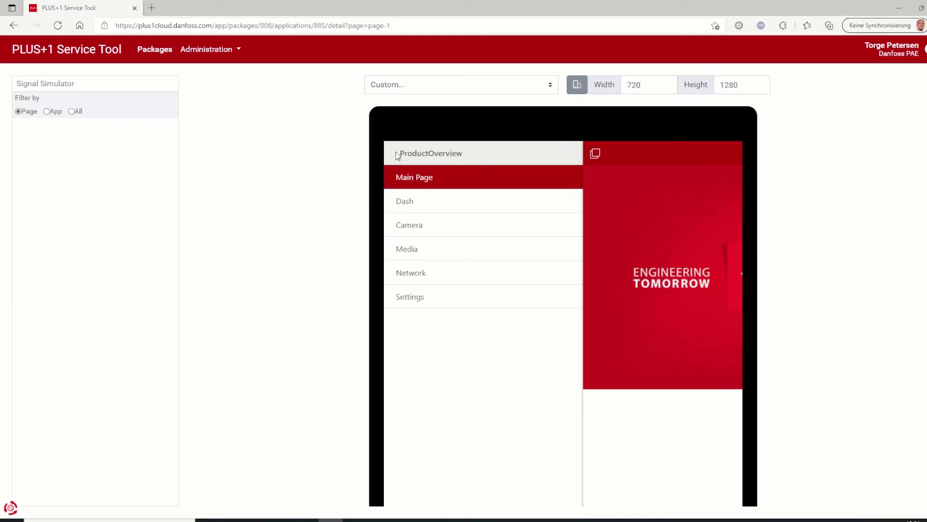
{"action": "left_click", "coordinate": [409, 201]}
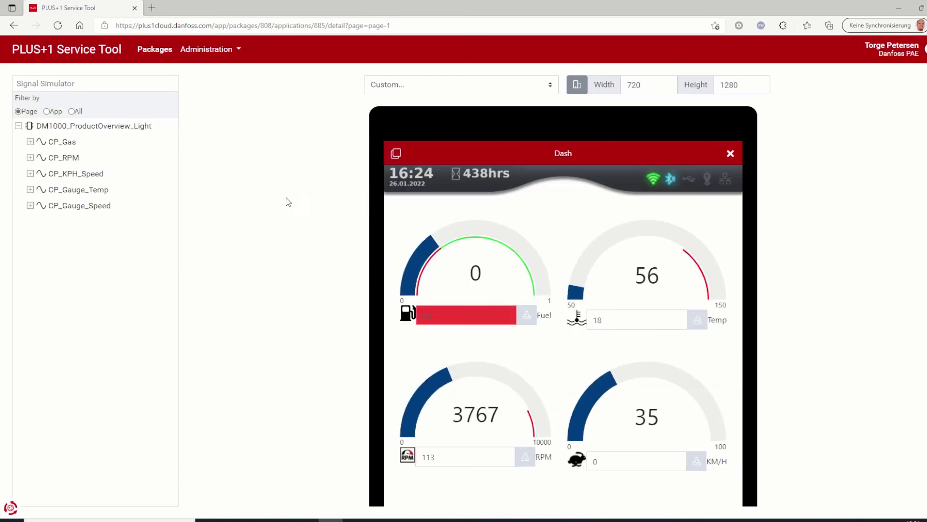
{"action": "left_click", "coordinate": [30, 142]}
{"action": "left_click", "coordinate": [56, 160]}
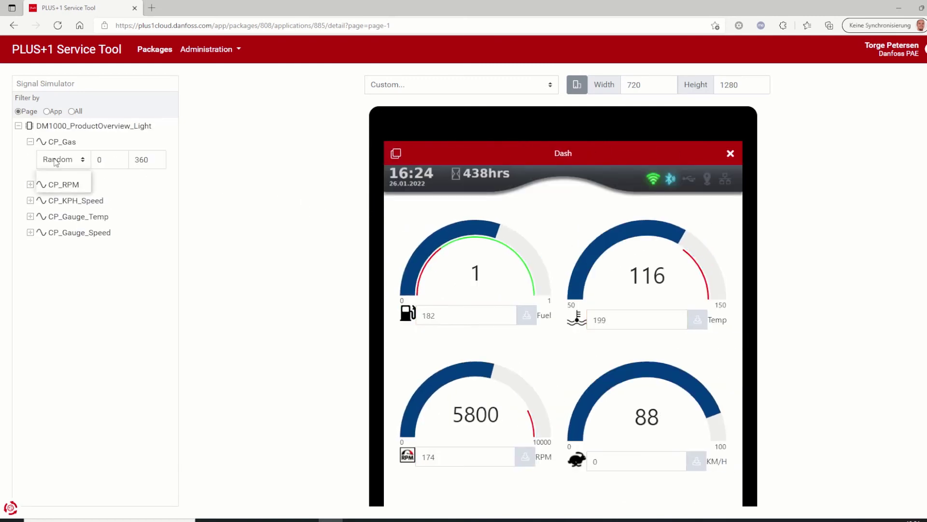
{"action": "left_click", "coordinate": [56, 178]}
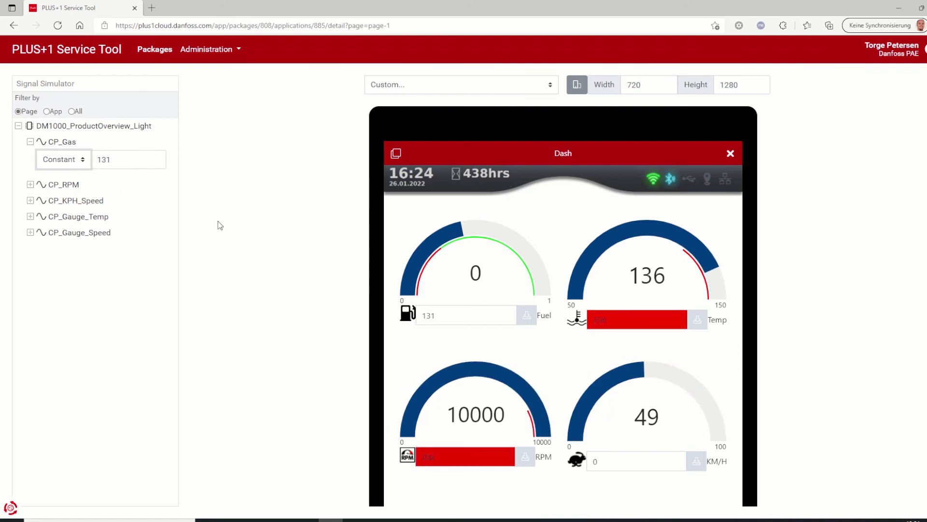
Enter a Fuel value of 111 on the dashboard, then switch CP_Gas back to random.
{"action": "double_click", "coordinate": [428, 315]}
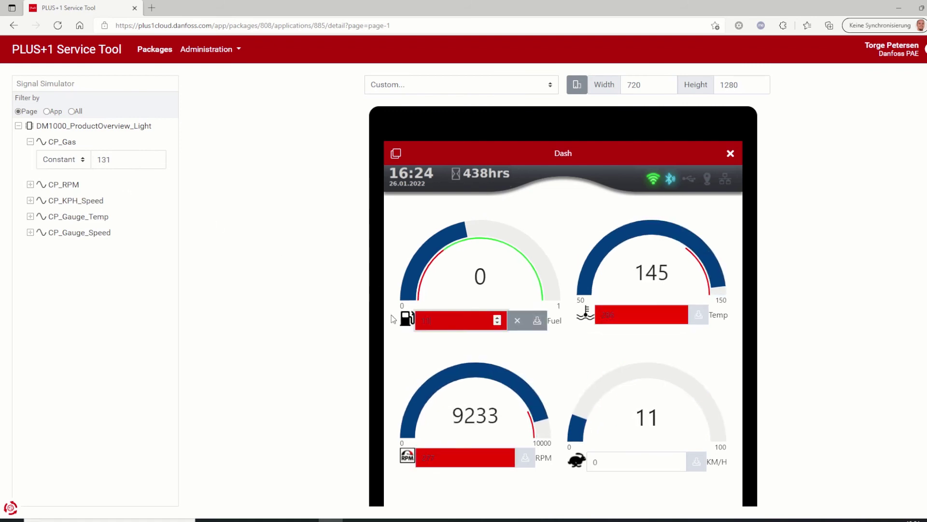
{"action": "key", "text": "Return"}
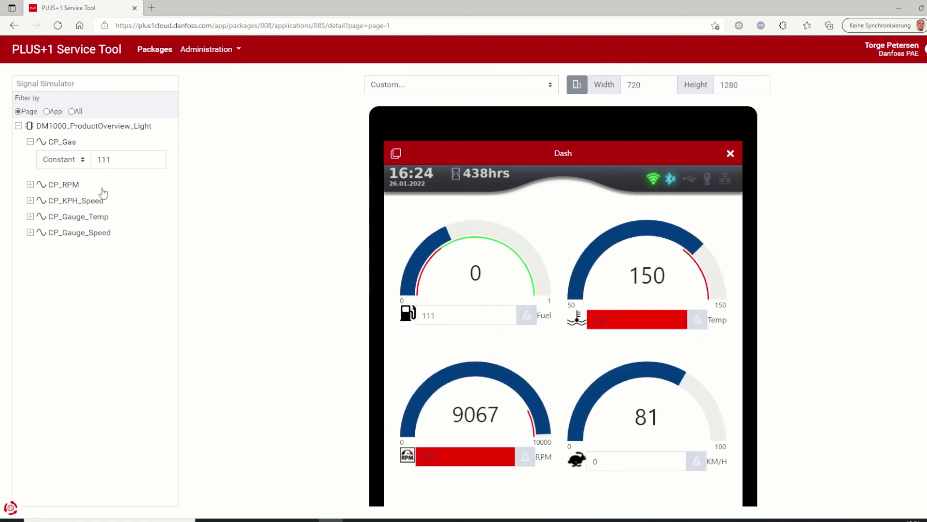
{"action": "left_click", "coordinate": [63, 159]}
{"action": "left_click", "coordinate": [61, 182]}
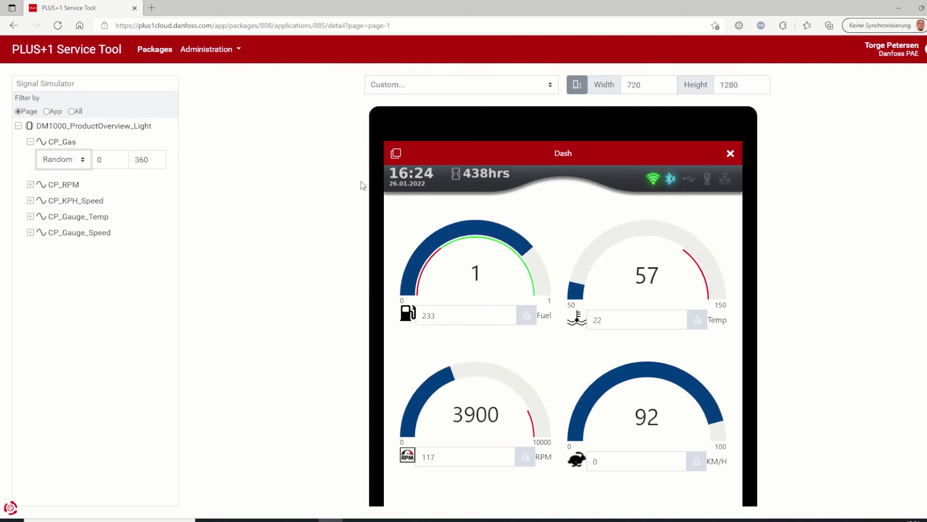
Visit the Camera page and then return to the Dash page.
{"action": "left_click", "coordinate": [396, 153]}
{"action": "left_click", "coordinate": [401, 227]}
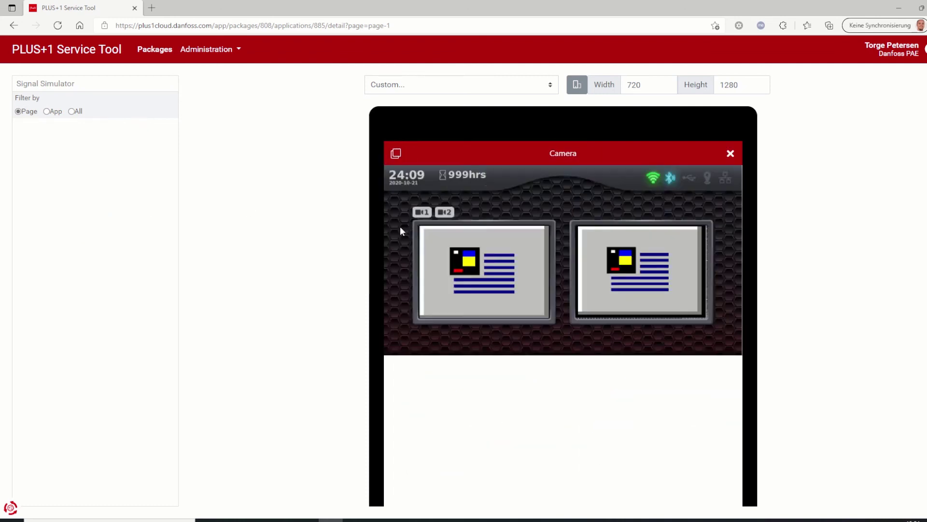
{"action": "left_click", "coordinate": [397, 154]}
{"action": "left_click", "coordinate": [405, 202]}
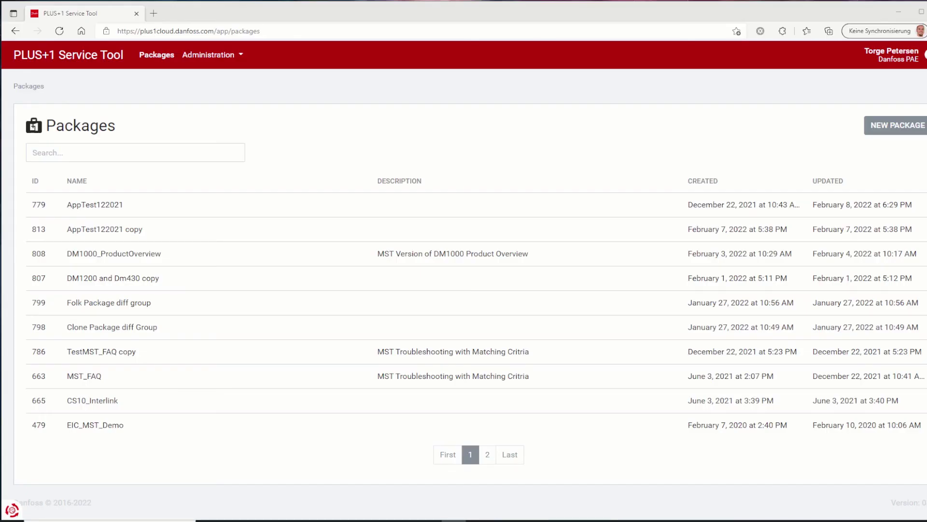
Open the MST_FAQ package's System tab, open Edit System, and cancel without changes.
{"action": "left_click", "coordinate": [95, 378]}
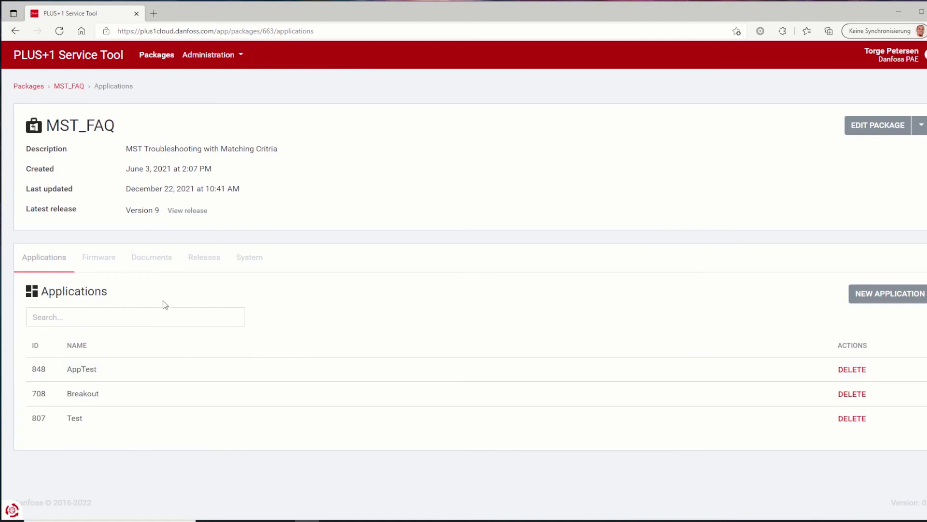
{"action": "left_click", "coordinate": [246, 258]}
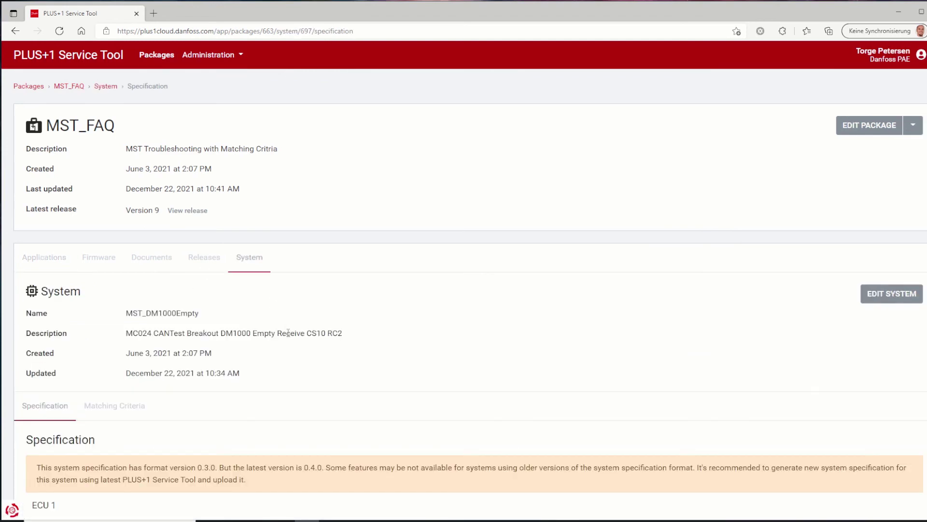
{"action": "scroll", "coordinate": [289, 333], "scroll_direction": "down", "scroll_amount": 3}
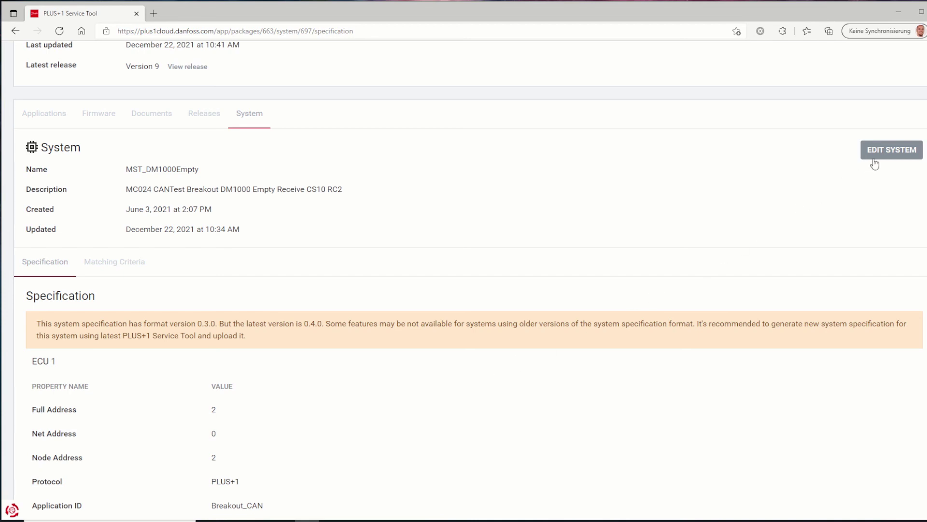
{"action": "left_click", "coordinate": [890, 149]}
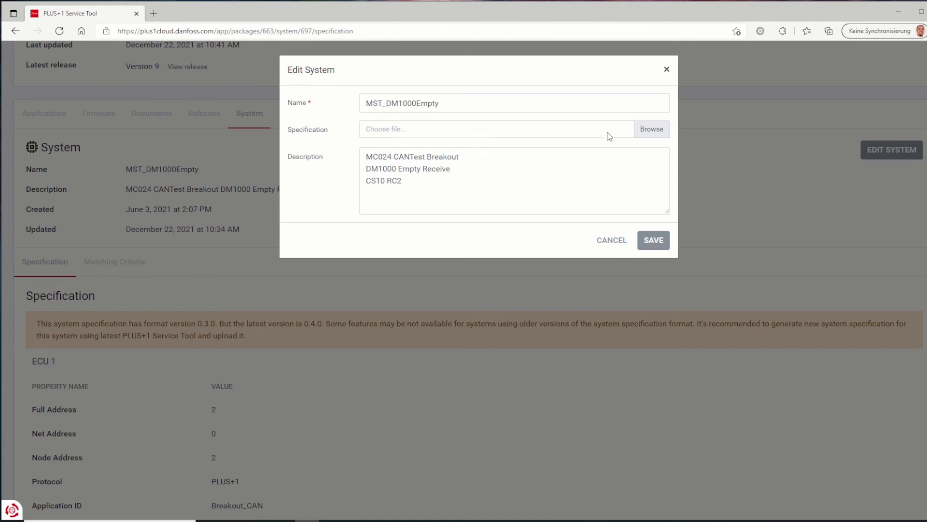
{"action": "left_click", "coordinate": [612, 241]}
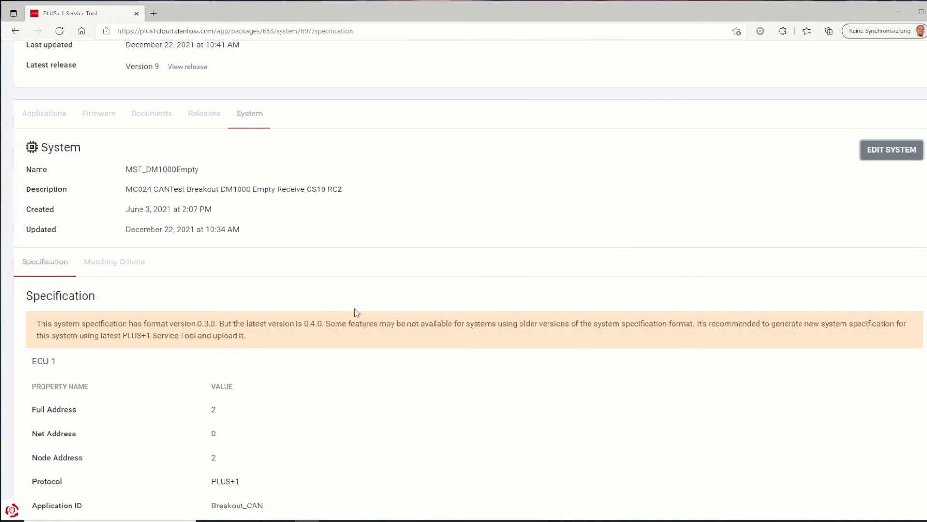
Open the Documentation from the account menu, then return to the Service Tool tab and reopen the menu.
{"action": "scroll", "coordinate": [772, 169], "scroll_direction": "up", "scroll_amount": 3}
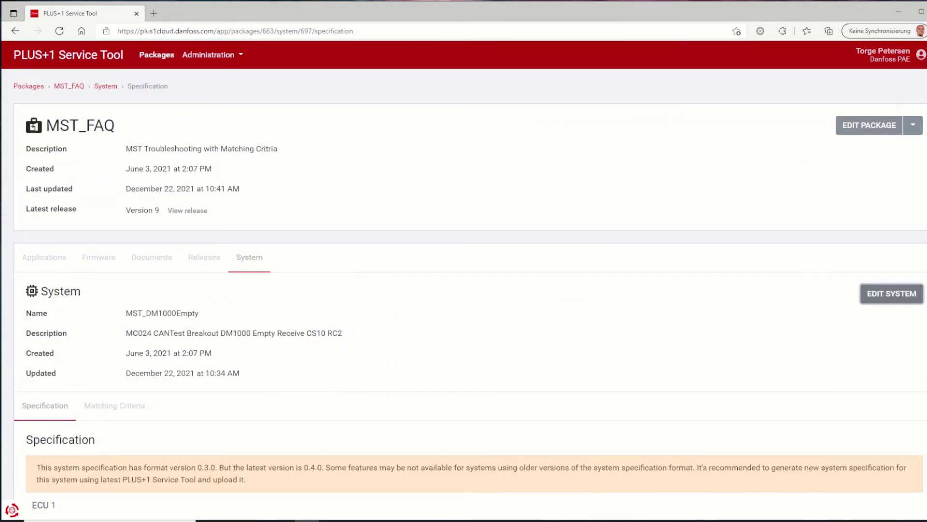
{"action": "left_click", "coordinate": [894, 54]}
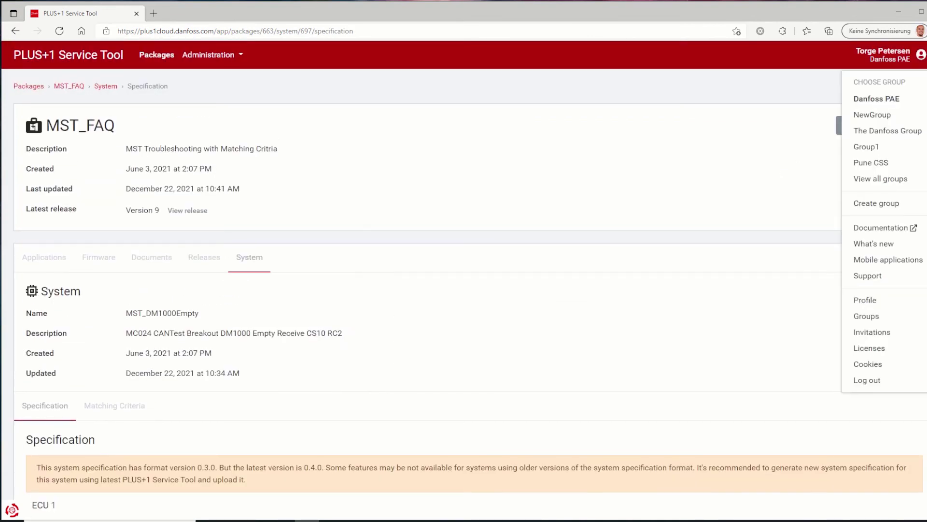
{"action": "left_click", "coordinate": [888, 231]}
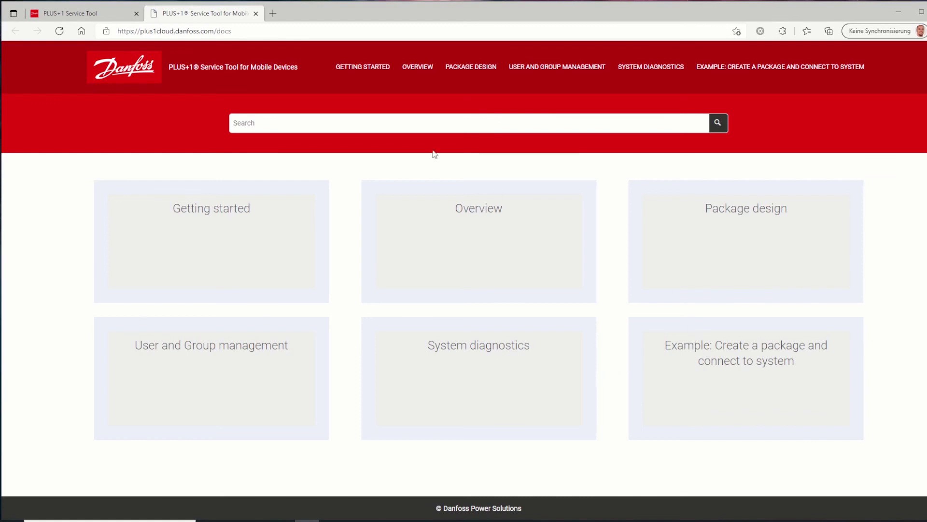
{"action": "left_click", "coordinate": [123, 13]}
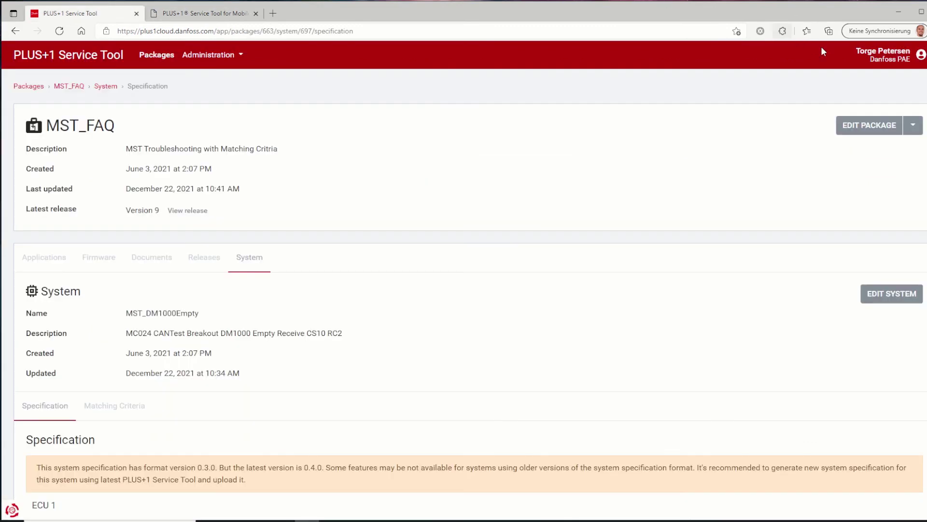
{"action": "left_click", "coordinate": [920, 54]}
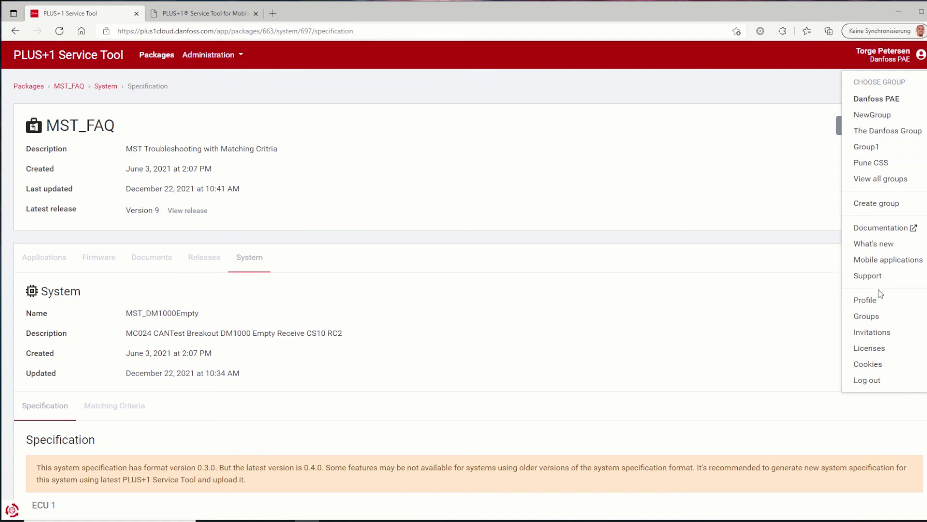
Show the What's New change list, headed by release 0.20.1, and reopen the account menu.
{"action": "left_click", "coordinate": [877, 250]}
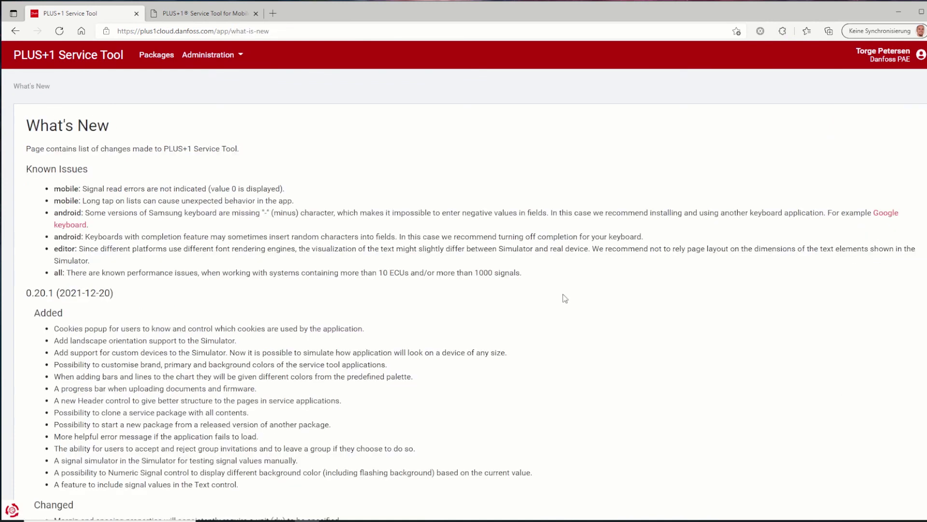
{"action": "scroll", "coordinate": [257, 302], "scroll_direction": "down", "scroll_amount": 2}
{"action": "scroll", "coordinate": [257, 301], "scroll_direction": "up", "scroll_amount": 3}
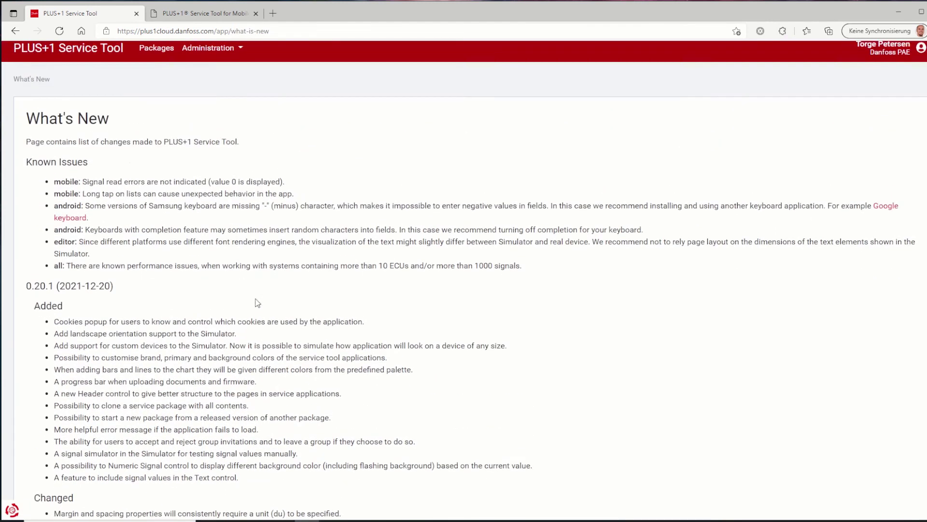
{"action": "left_click", "coordinate": [884, 54]}
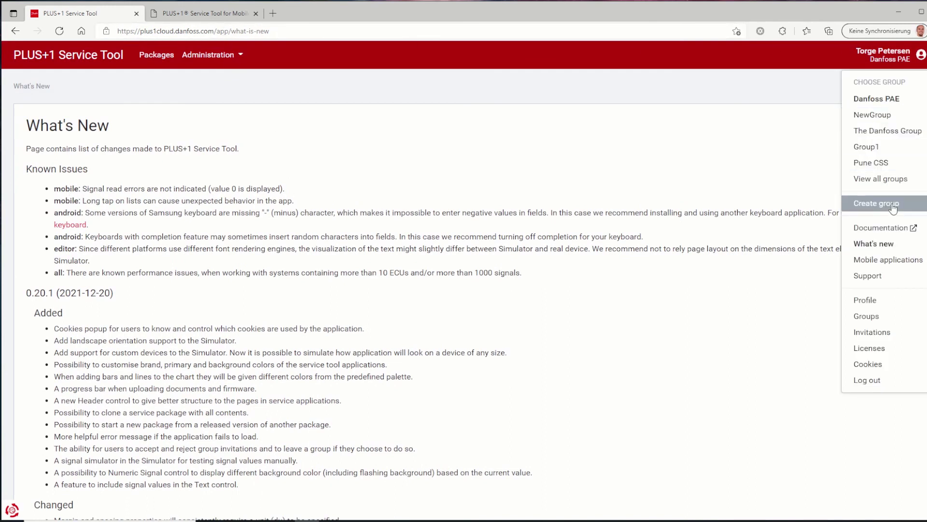